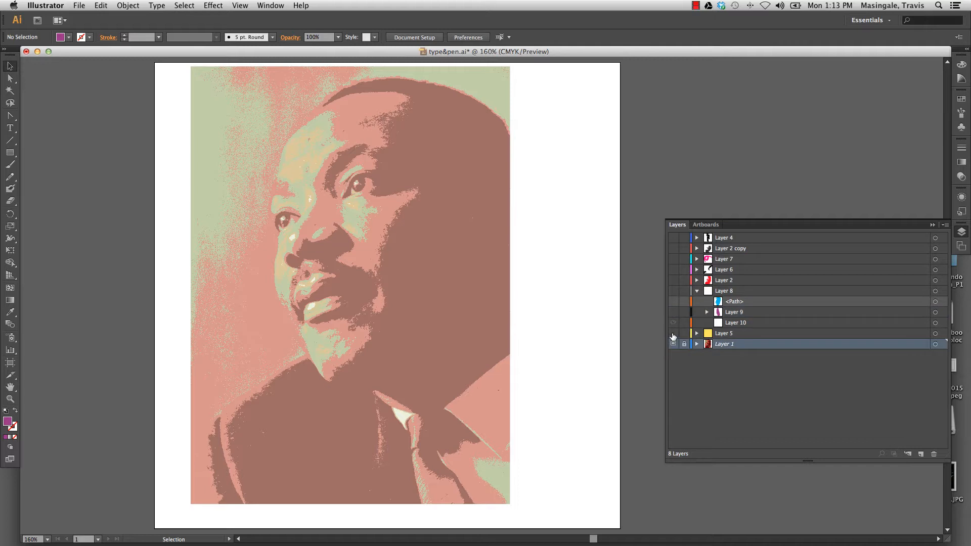
Step: Show Layers 2, 6, 7 and 8, including Layer 8's blue path and its Layer 9 and Layer 10 sublayers
left_click_drag(673, 322, 673, 312)
left_click(673, 291)
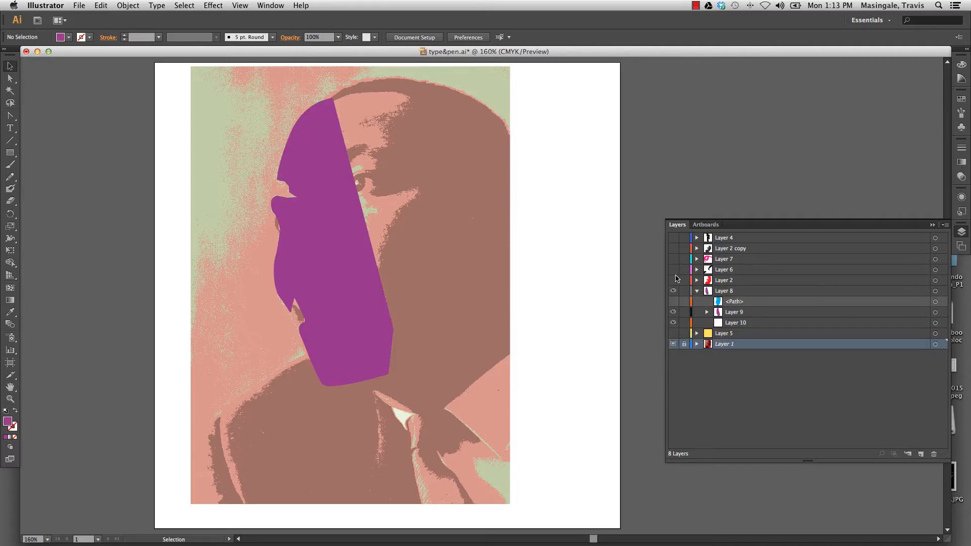
left_click(674, 280)
left_click(673, 270)
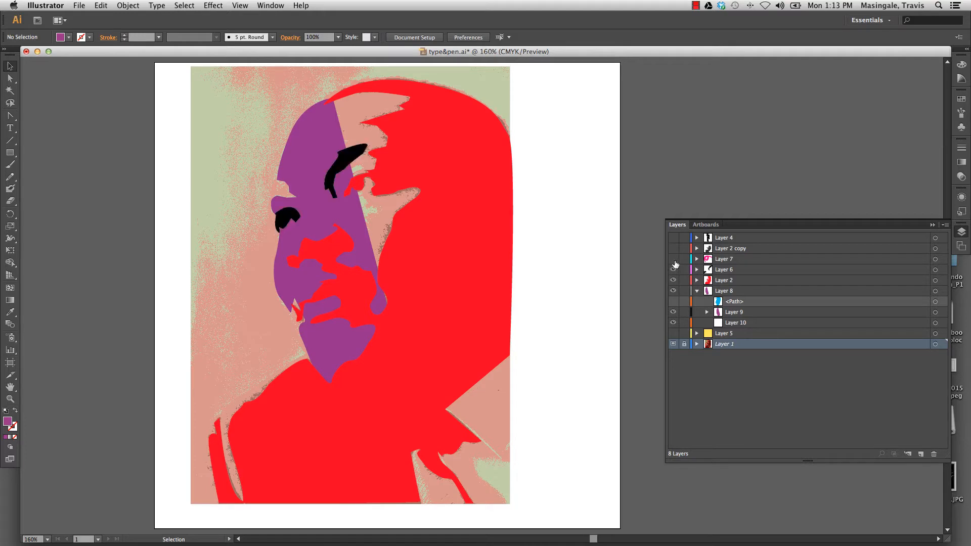
left_click(673, 259)
left_click(673, 301)
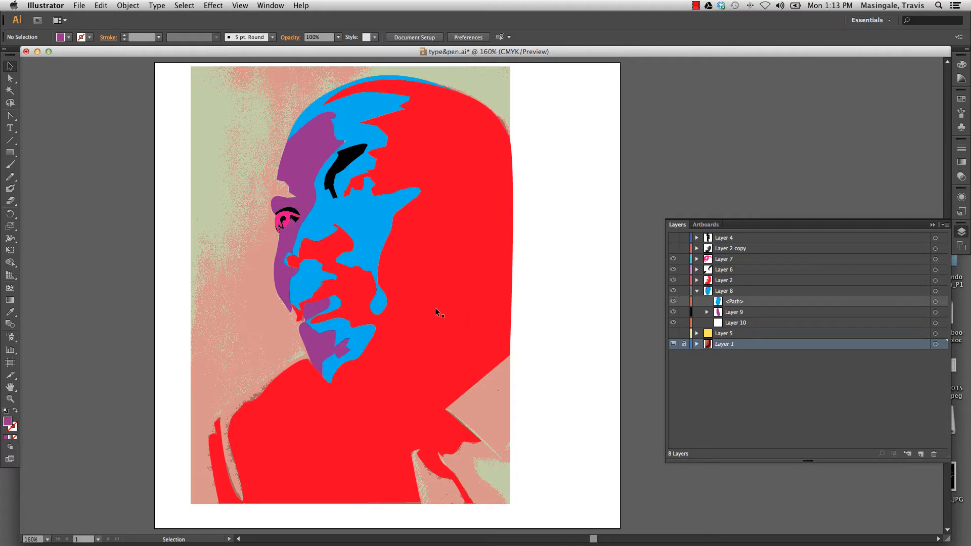
Step: Save the document under the new name trace.ai in the P2_w13 folder, accepting the default Illustrator options
left_click(79, 5)
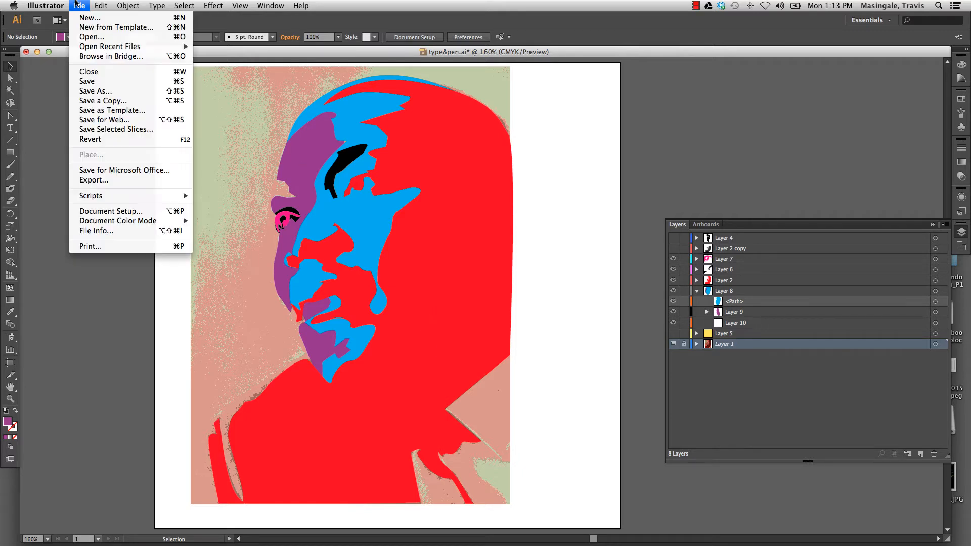
left_click(96, 92)
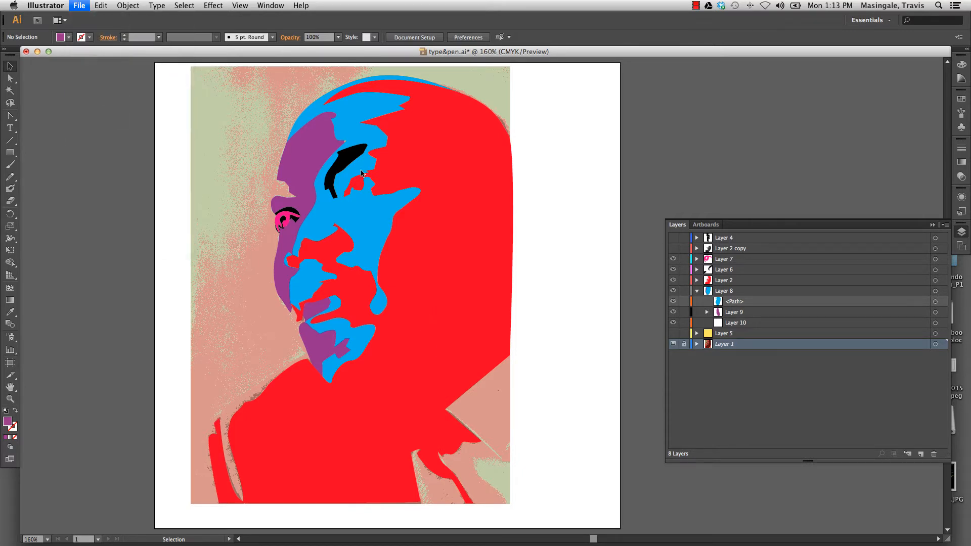
type("t")
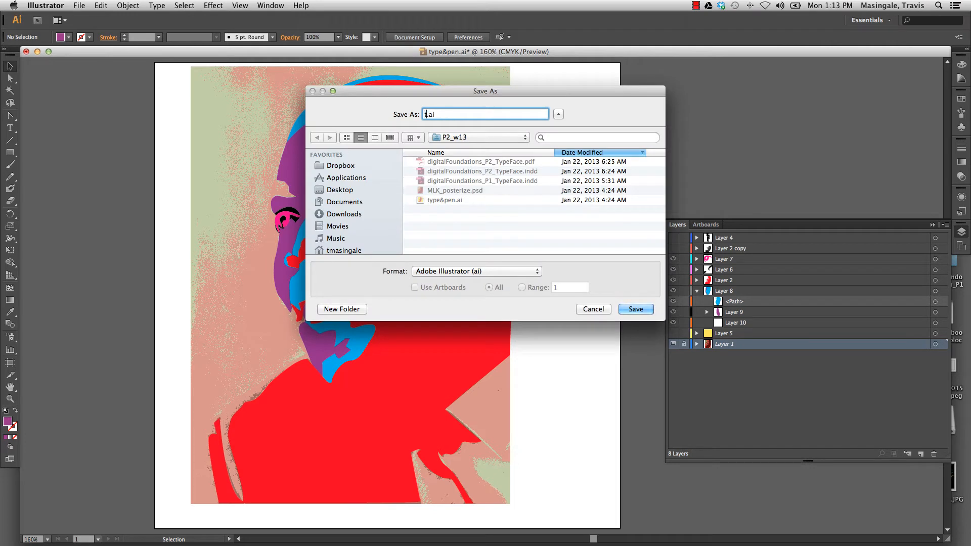
type("race")
left_click(635, 310)
left_click(584, 423)
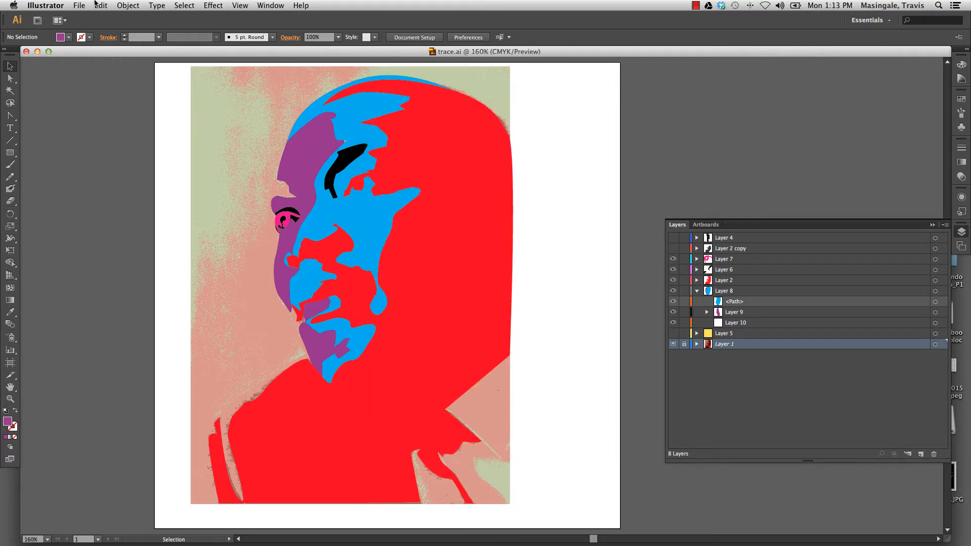
Step: Save another version of the document as type-Face.ai with the default Illustrator CS6 options
left_click(77, 5)
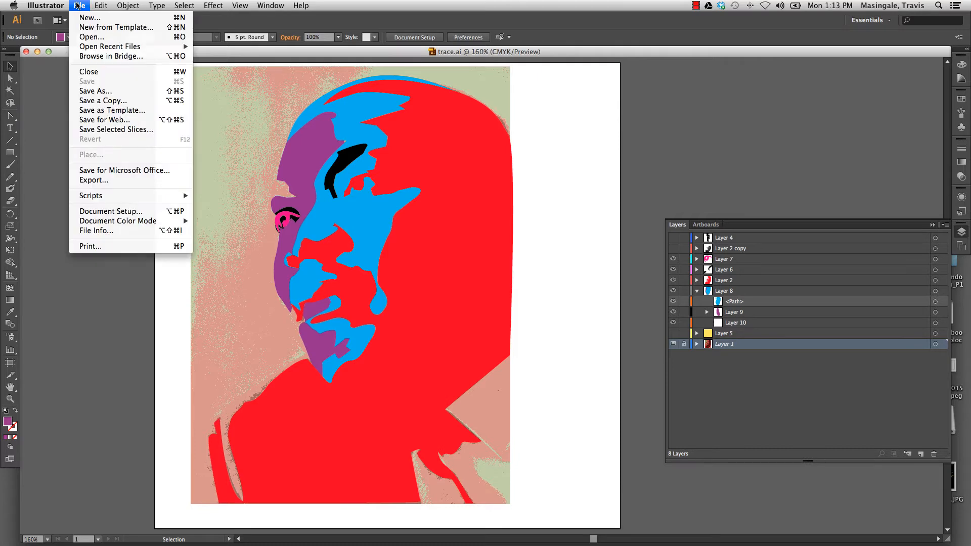
left_click(96, 91)
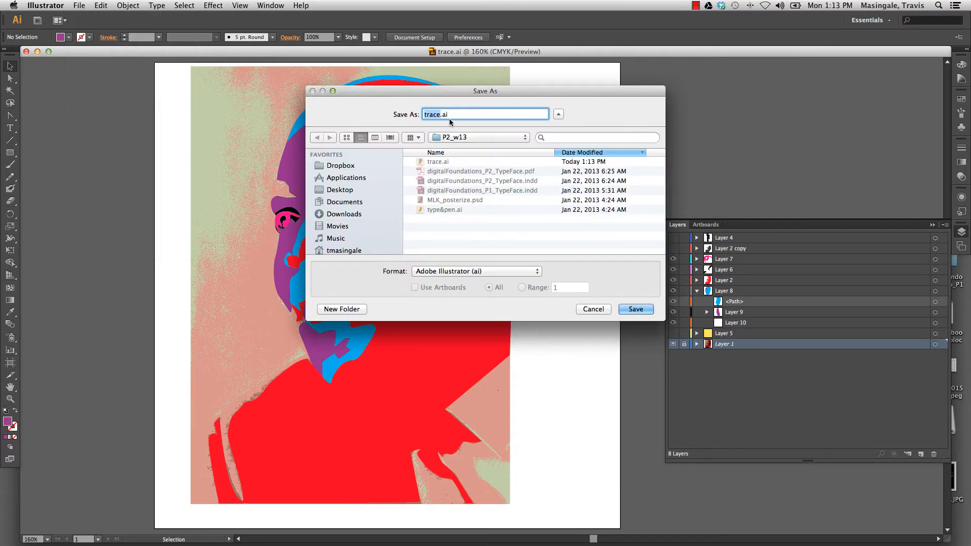
type("type-Face")
key("Return")
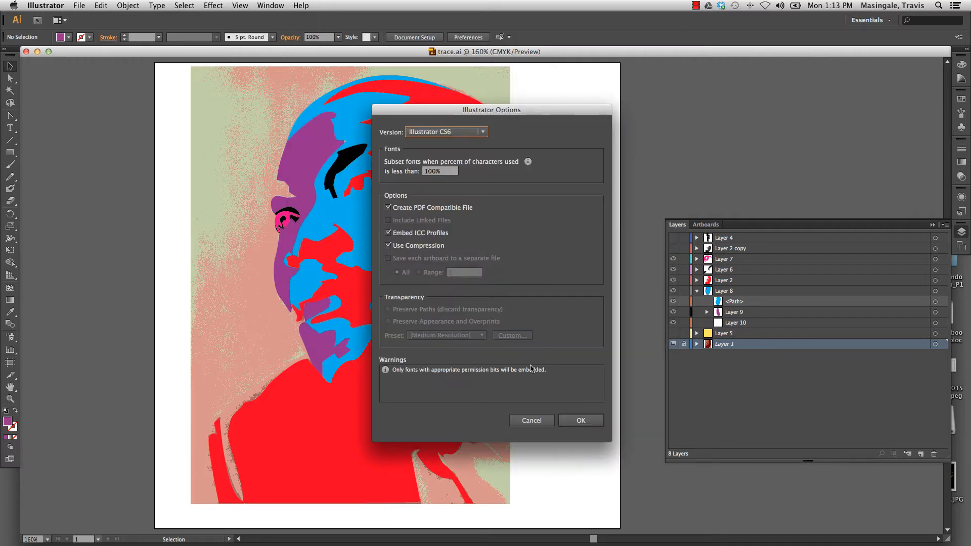
left_click(581, 421)
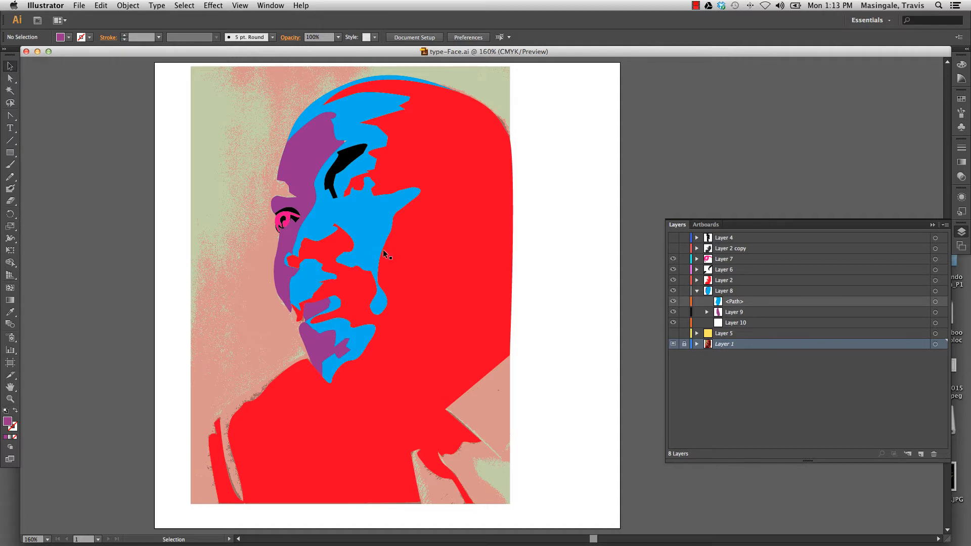
Step: Select the red shadow shape and the blue face shape in turn to examine their extents
left_click(432, 256)
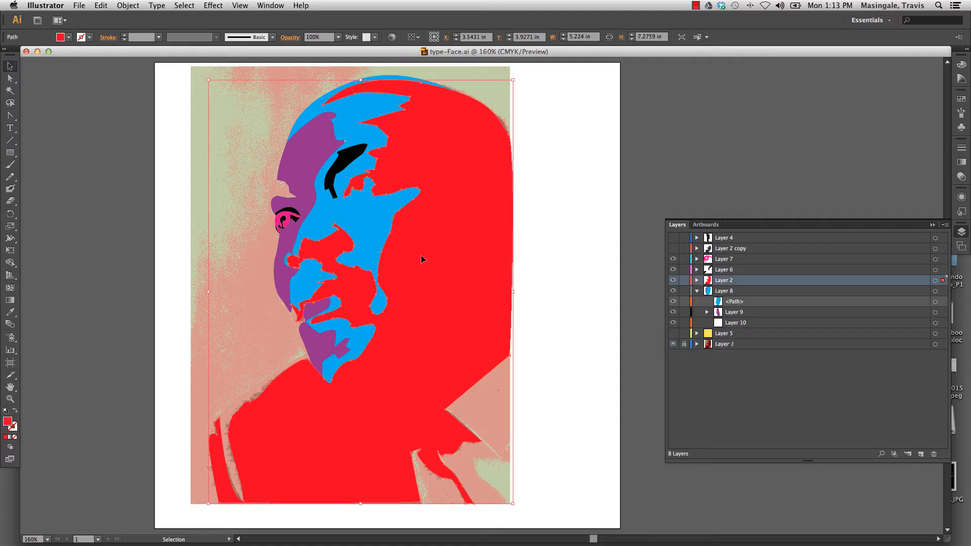
left_click(357, 226)
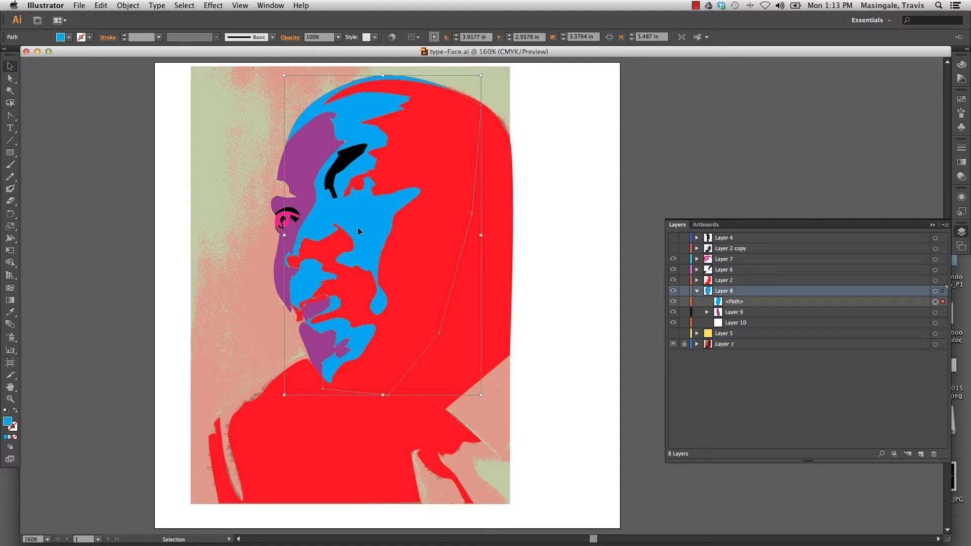
left_click(499, 296)
Step: Examine the large red shadow shape's path in Outline view and switch the display to Overprint Preview
left_click(240, 5)
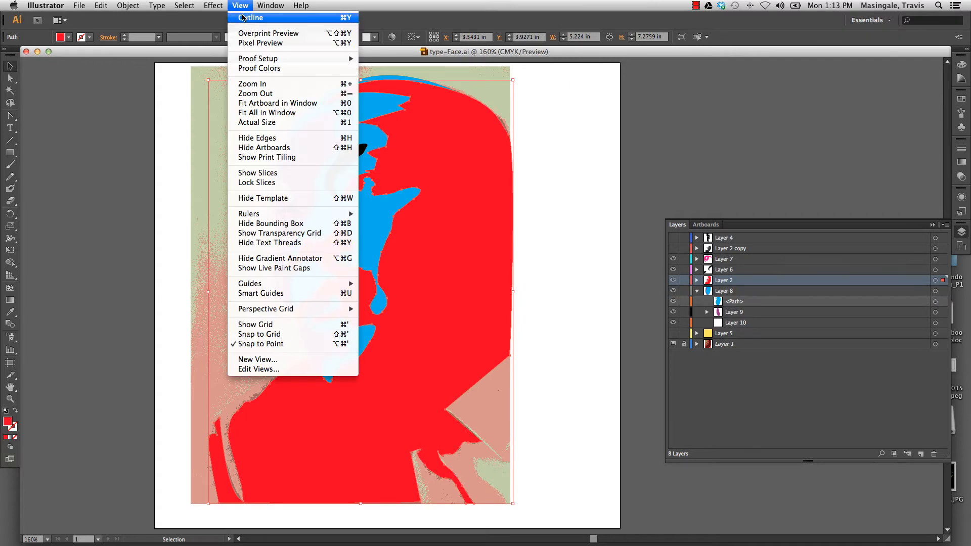
left_click(243, 18)
left_click(460, 270)
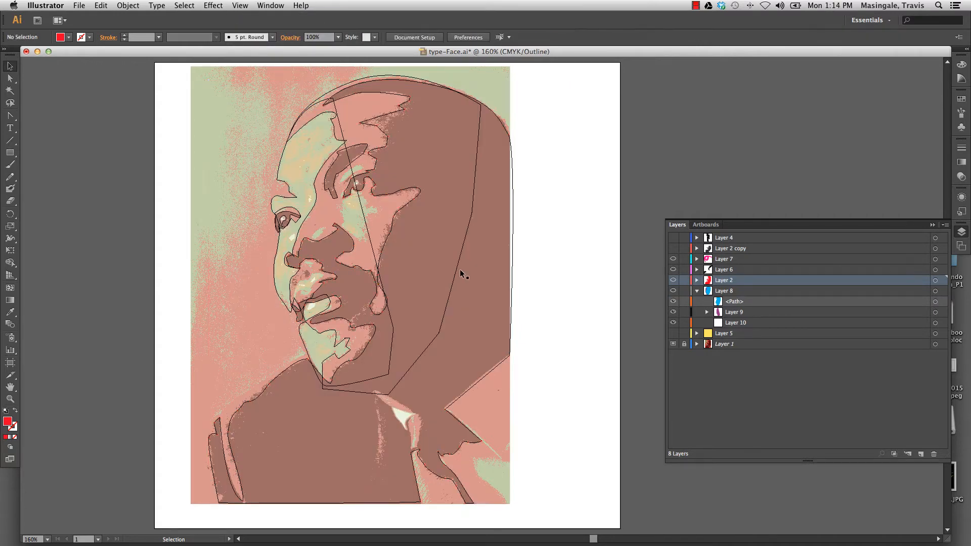
left_click(456, 271)
left_click(393, 228)
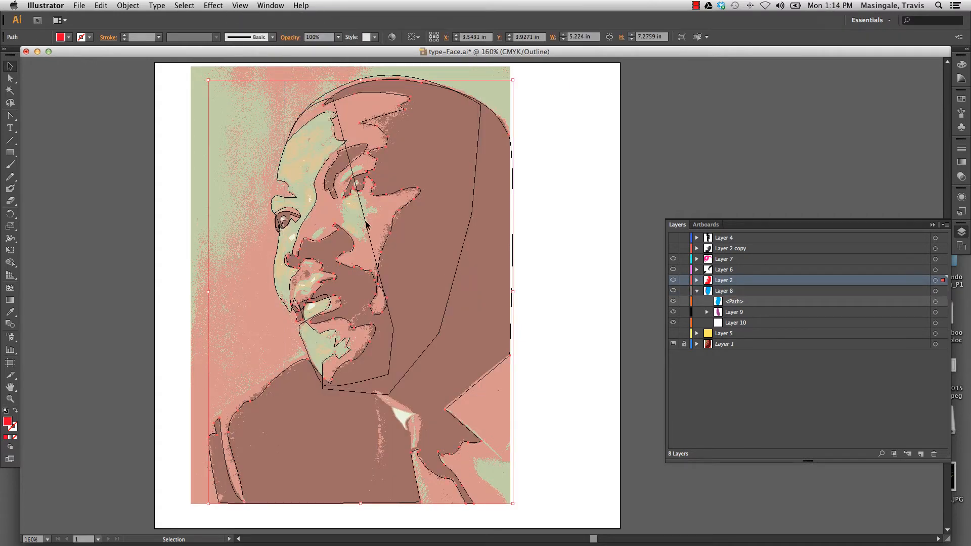
left_click(247, 5)
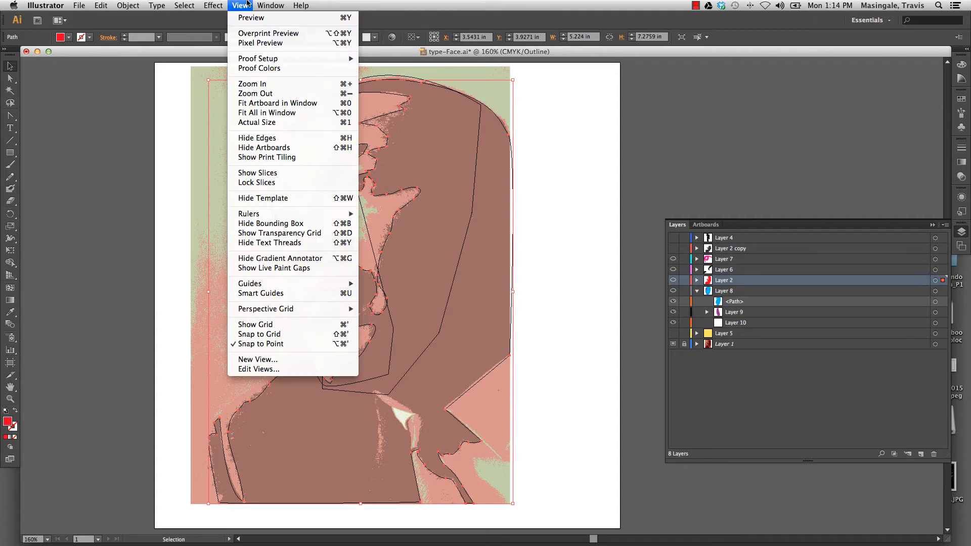
left_click(251, 34)
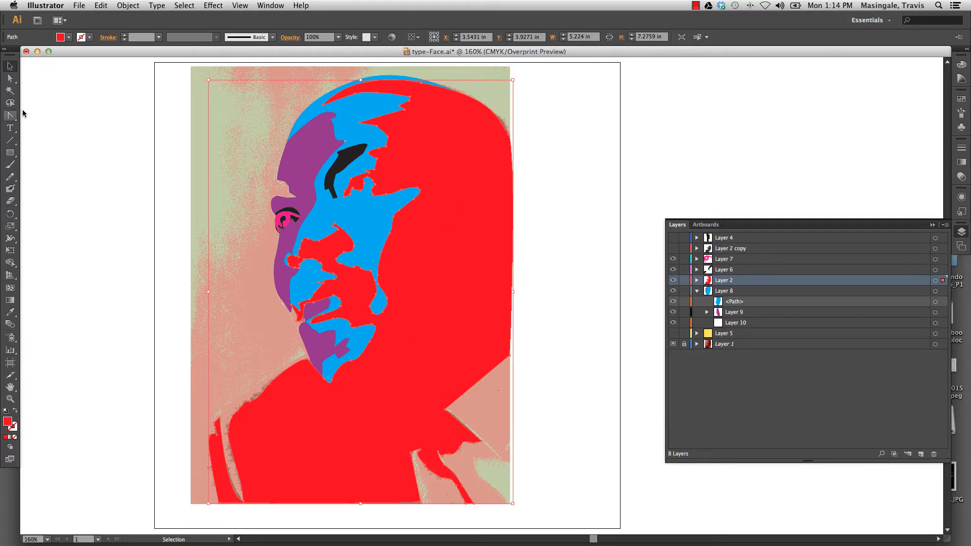
Step: Activate the Area Type tool, duplicate Layer 2 and hide the original Layer 2
left_click_drag(10, 128, 51, 142)
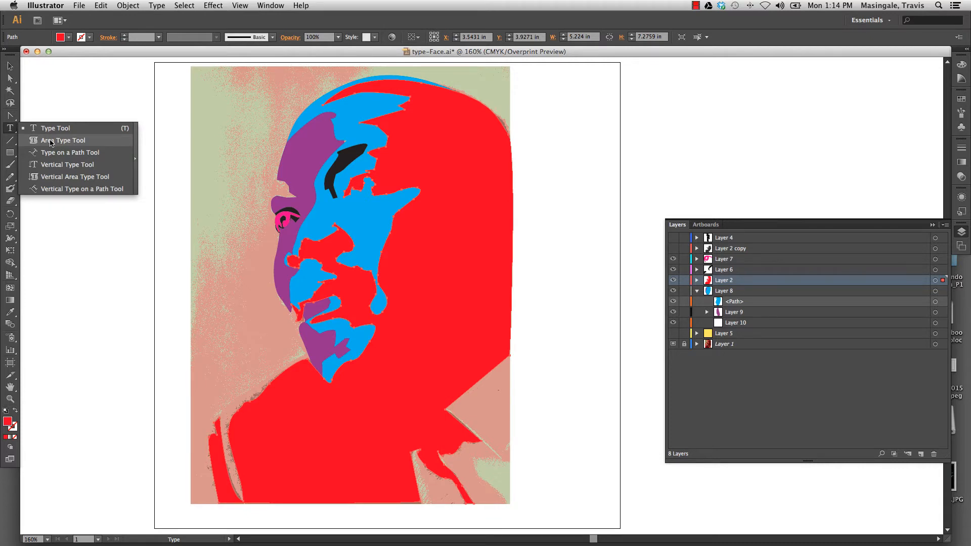
left_click_drag(51, 142, 51, 143)
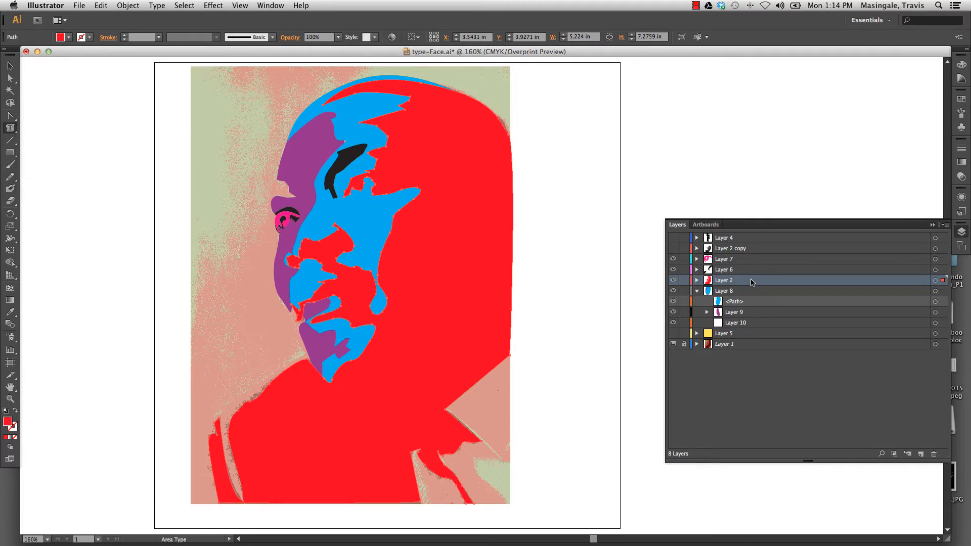
left_click_drag(749, 282, 928, 456)
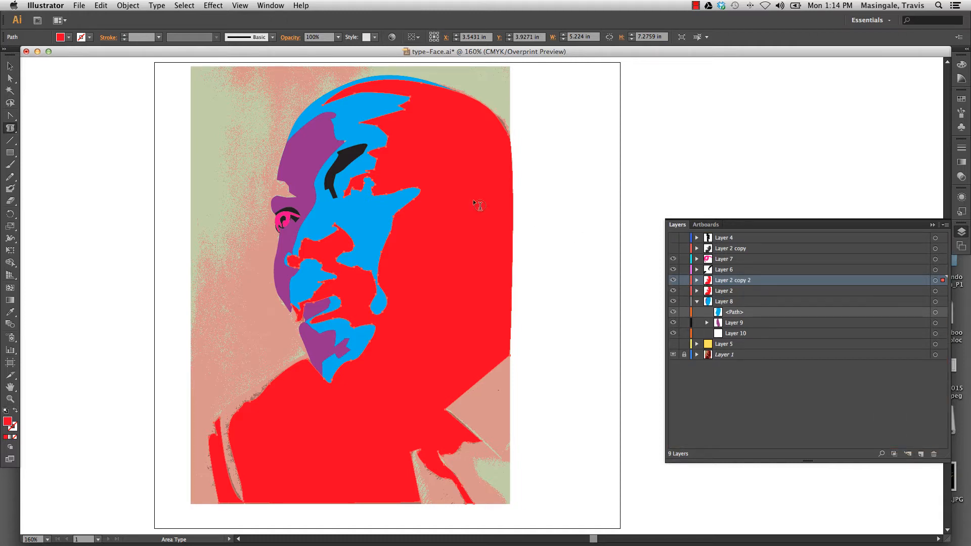
left_click(673, 291)
Step: Turn the duplicated red shadow path into a text area with the Area Type tool
left_click(424, 137)
key("Return")
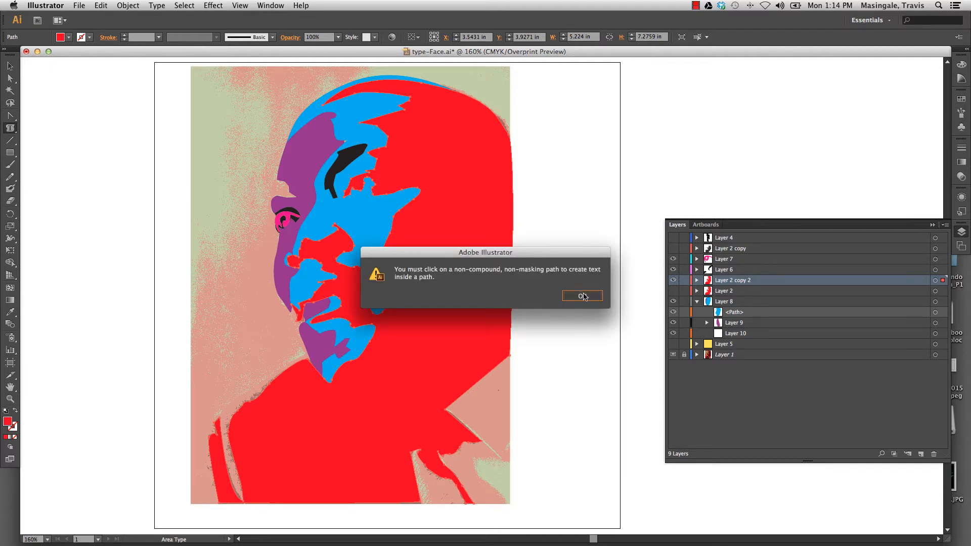
left_click(445, 89)
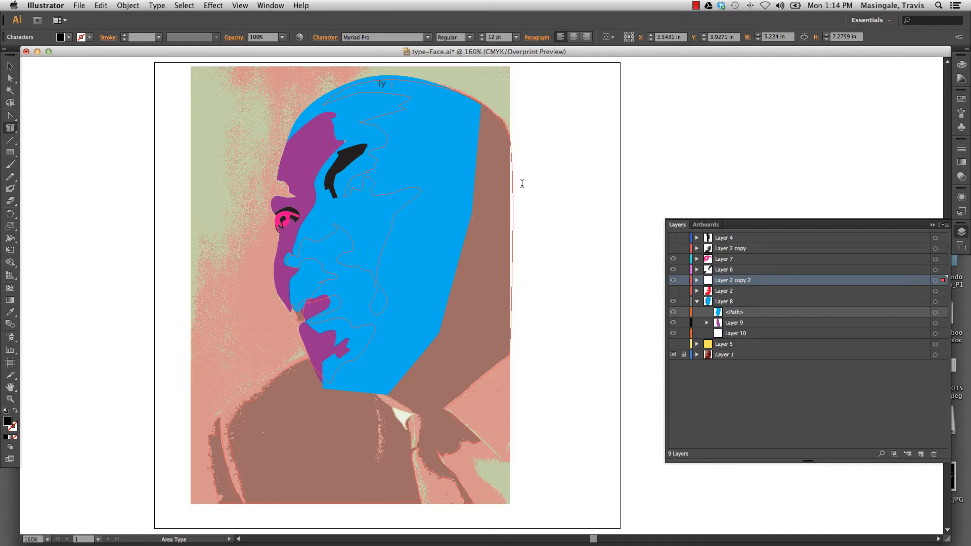
Step: Fill the shadow-shaped text area with random placeholder characters, inserting more within the existing lines
type("jadfkljakfl;jdasl;fjl;ajsdfkl;jsda;lkfj;alksdjf;kljasd;lkfj;kladsjf;lkasjdlk;fja;kds")
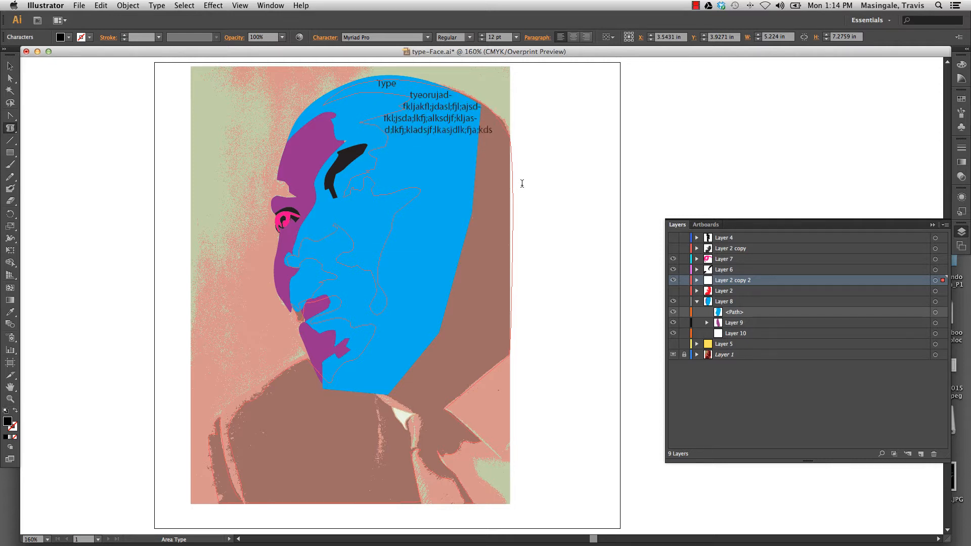
type("jf;klasjd;fkljasd;kfjkl;adsjfkl;sadjlk;fjsdk;ljfkl;dsjf;kldsjafk;ldsja;lfkjsakldjf;lksdjf;ksadjf;kljds")
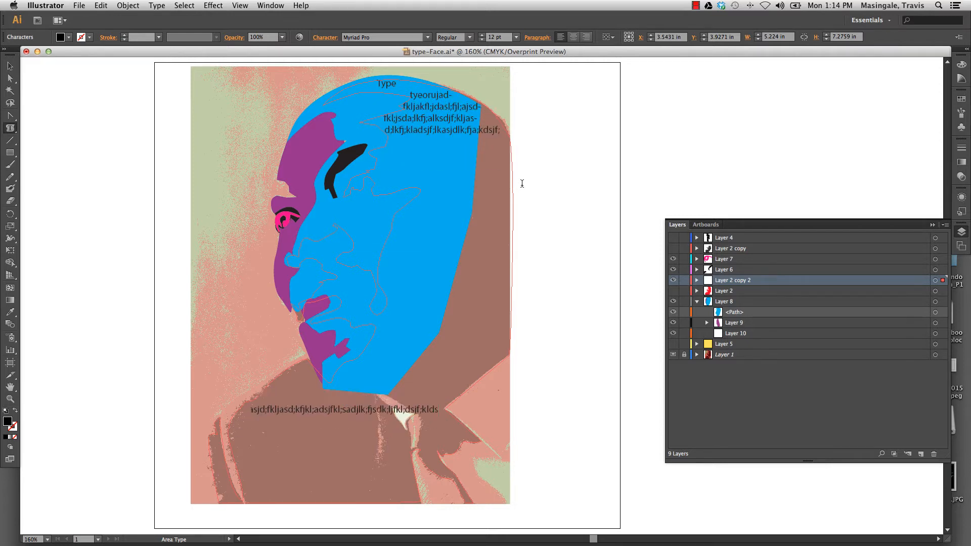
type("l;kfj;kldsjfl")
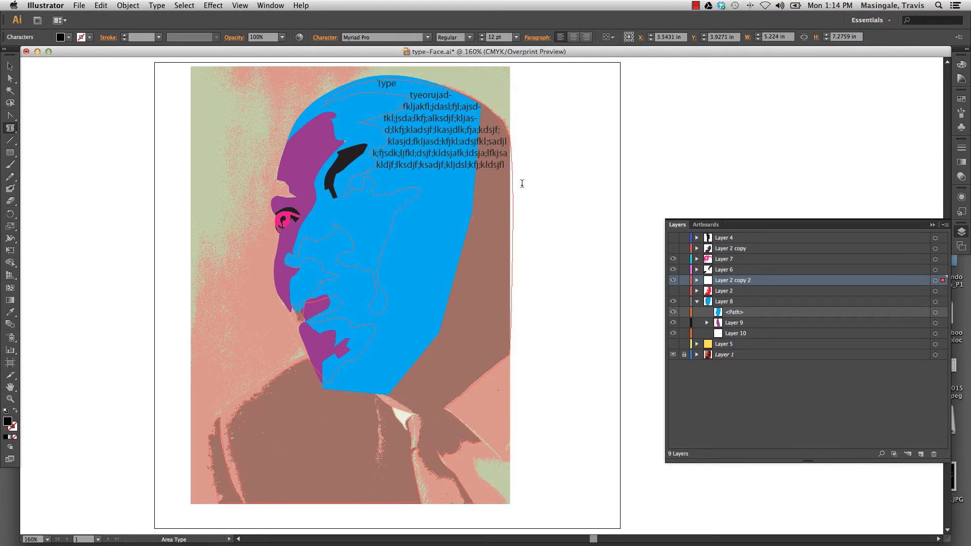
type("kdsjfk;ldsajfkdsjfl;ksdajfkl;jsdl;fj;jds;flkjasdjfdkl;jf;kldsj")
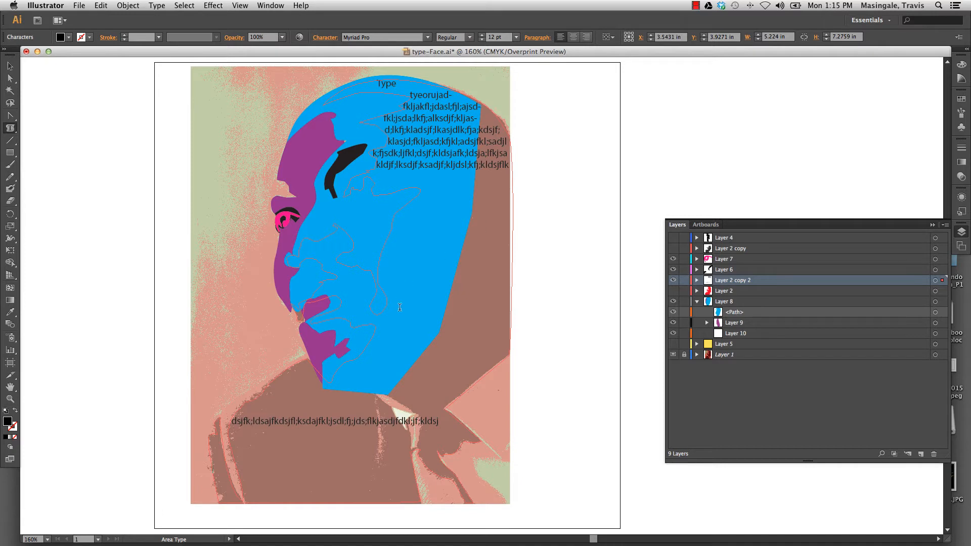
left_click(436, 141)
type("asfdsafdfdc")
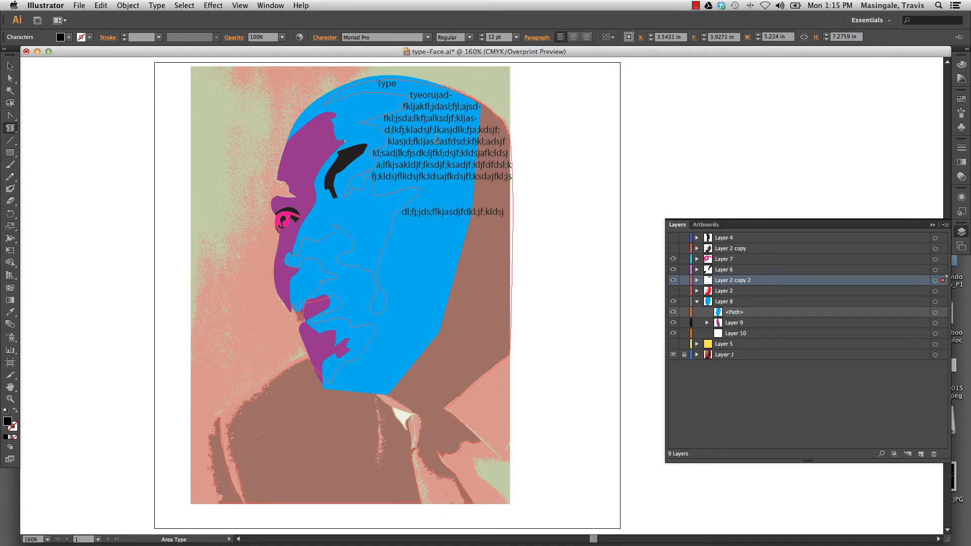
type("fdsafdsfd")
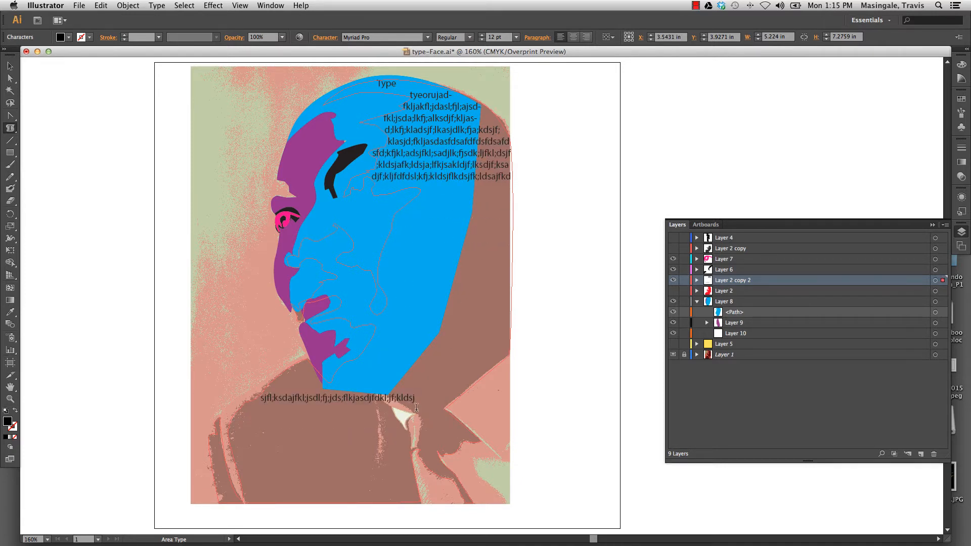
Step: Set the font size of all the placeholder text in the shadow shape to 6 pt
left_click_drag(416, 406, 378, 326)
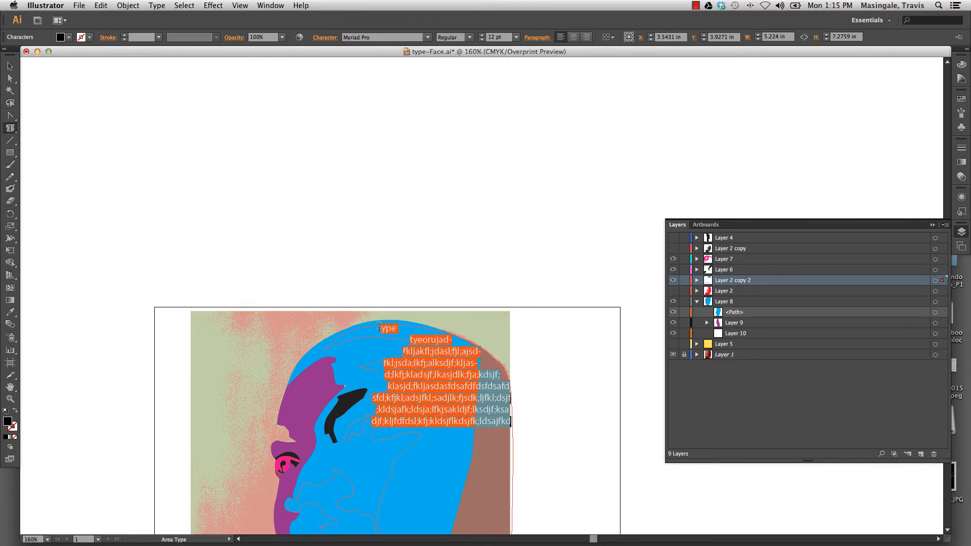
left_click(482, 39)
left_click(482, 40)
left_click(482, 40)
left_click(481, 39)
left_click(481, 39)
left_click(481, 39)
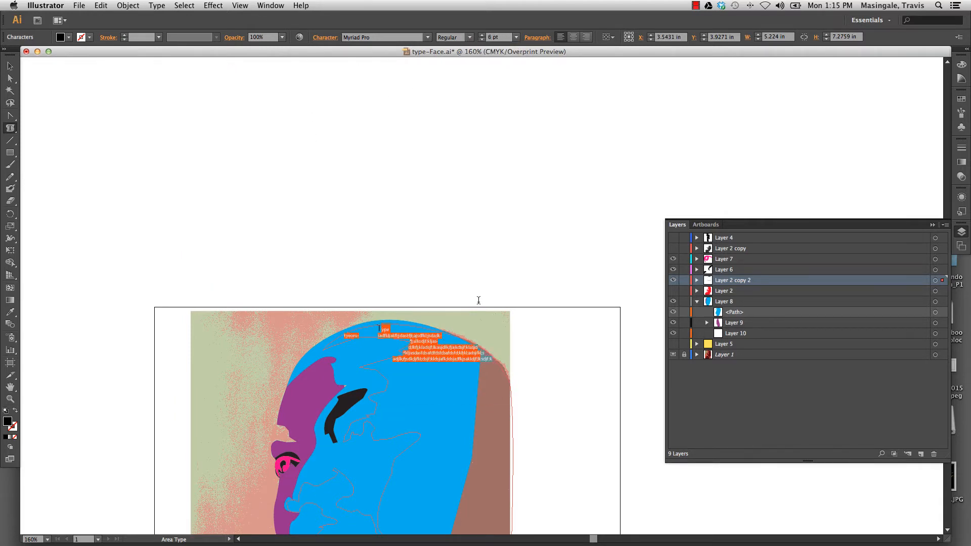
Step: Extend the placeholder text in the shadow shape by inserting more random filler characters within its lines
scroll(479, 302, "down", 5)
left_click(437, 431)
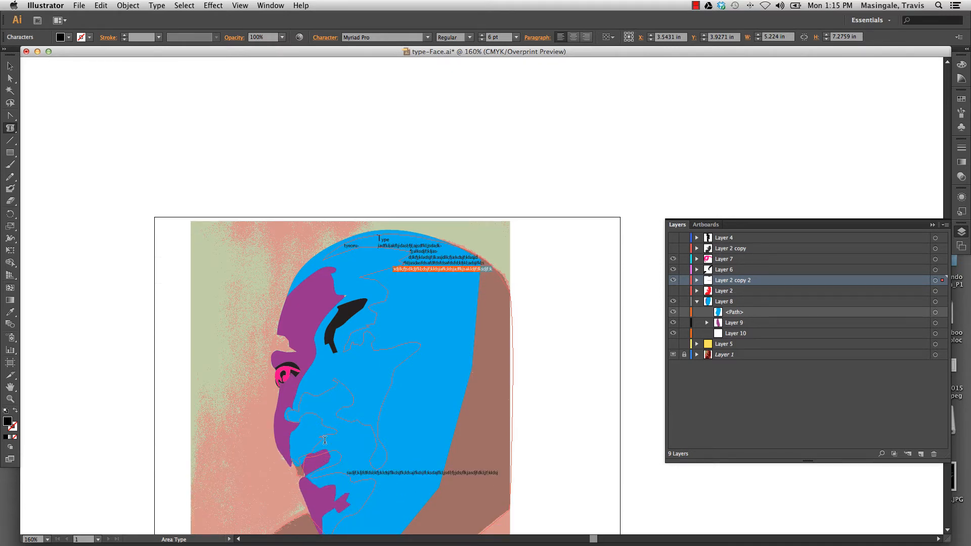
left_click_drag(346, 472, 452, 474)
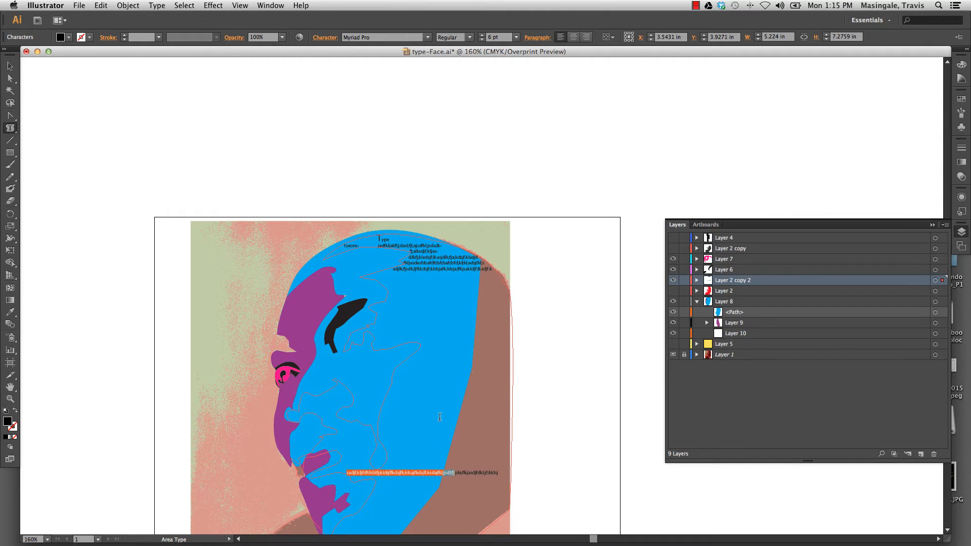
scroll(438, 418, "down", 3)
left_click(436, 211)
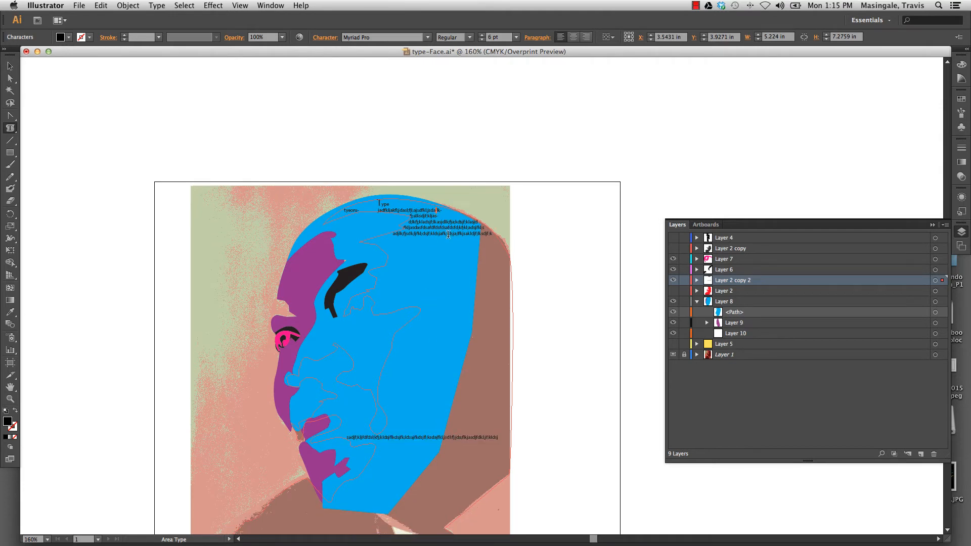
type("f")
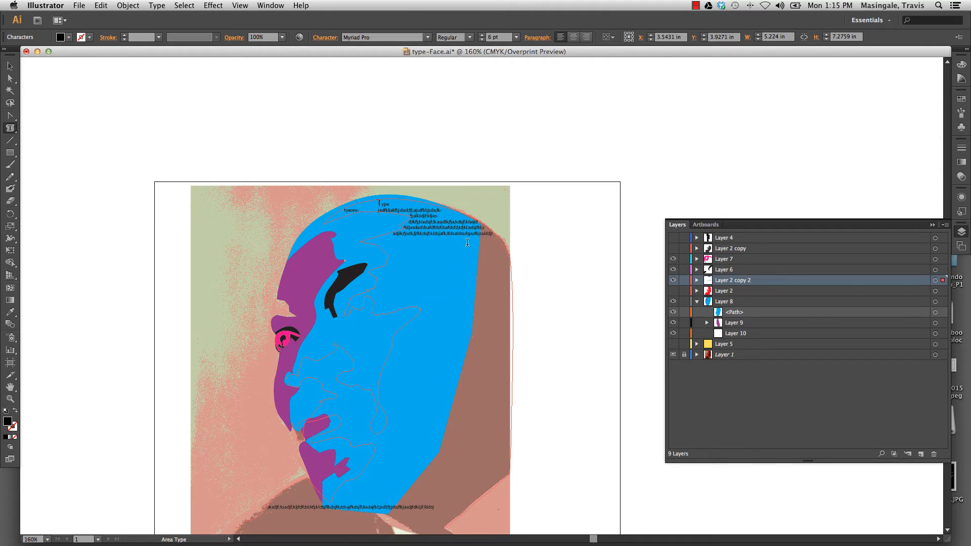
type("dsssssssssssssssssssssssss")
scroll(464, 284, "down", 2)
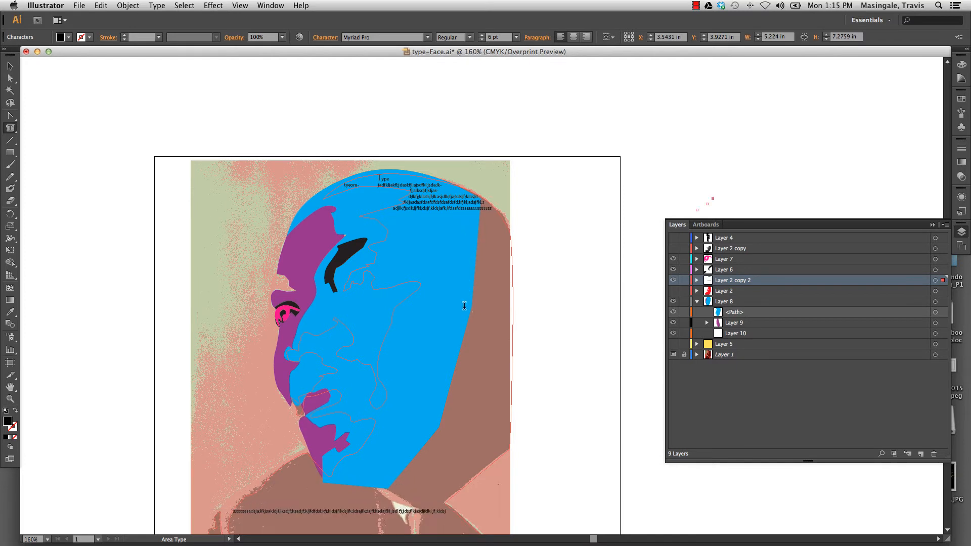
type("ssaa")
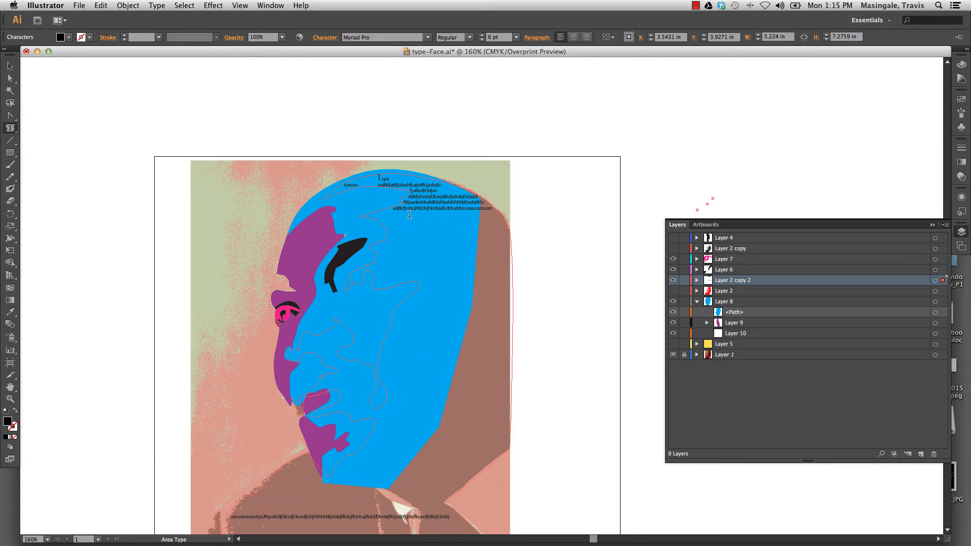
Step: Show the original red Layer 2 and set the fill of all the placeholder text over it to white
left_click_drag(390, 211, 360, 172)
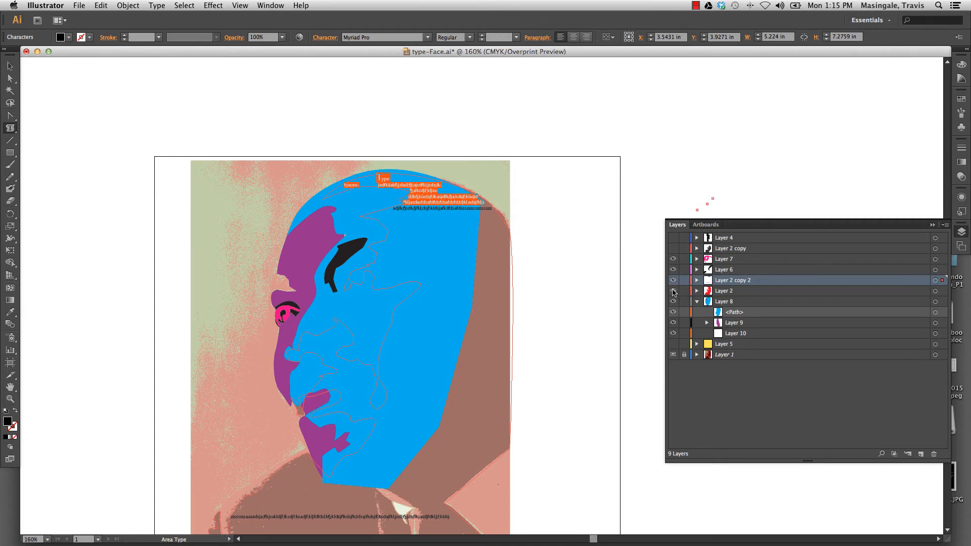
left_click(672, 291)
left_click(463, 210)
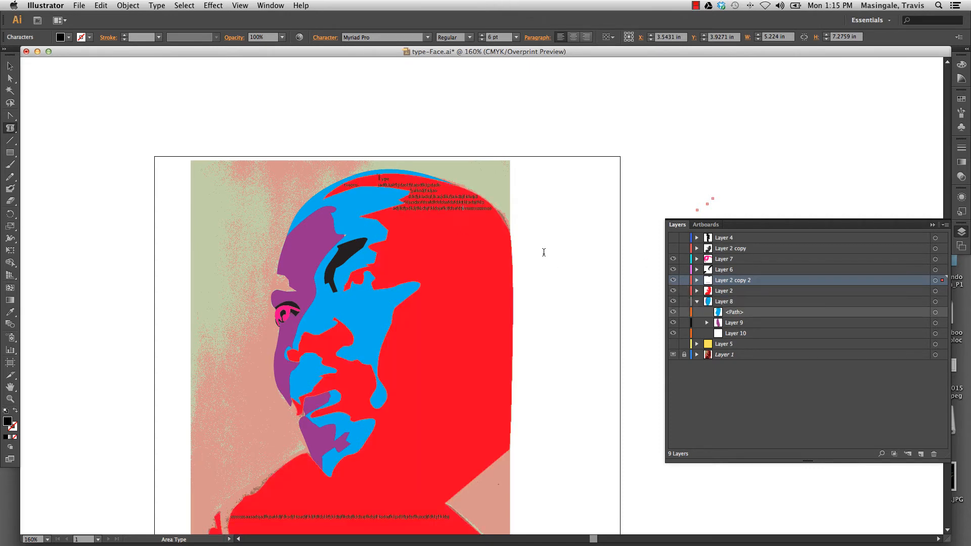
left_click_drag(490, 210, 331, 174)
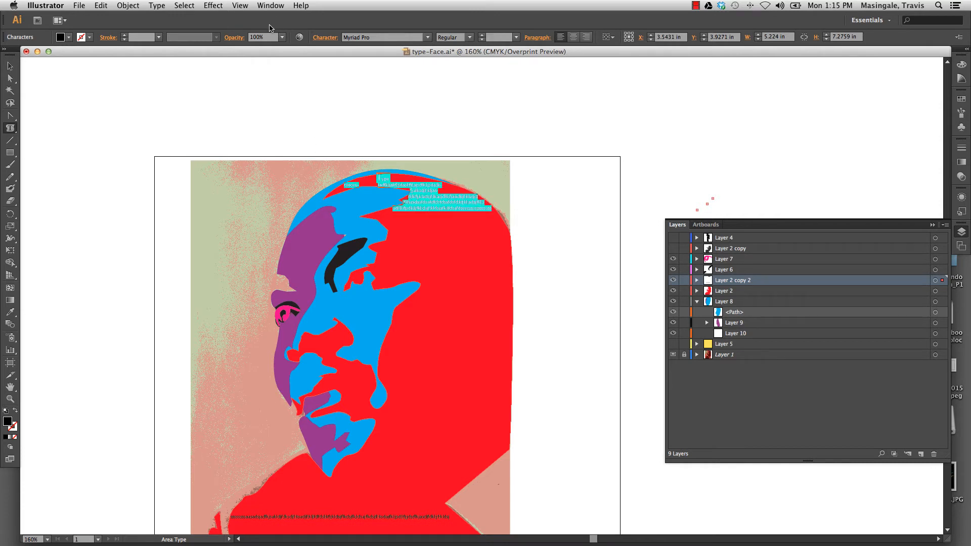
left_click(68, 37)
left_click(21, 55)
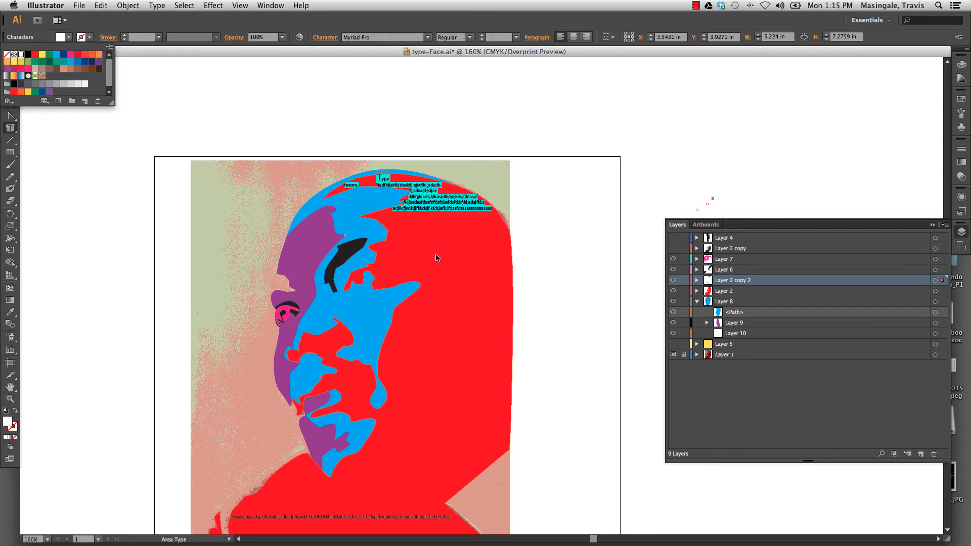
key("Escape")
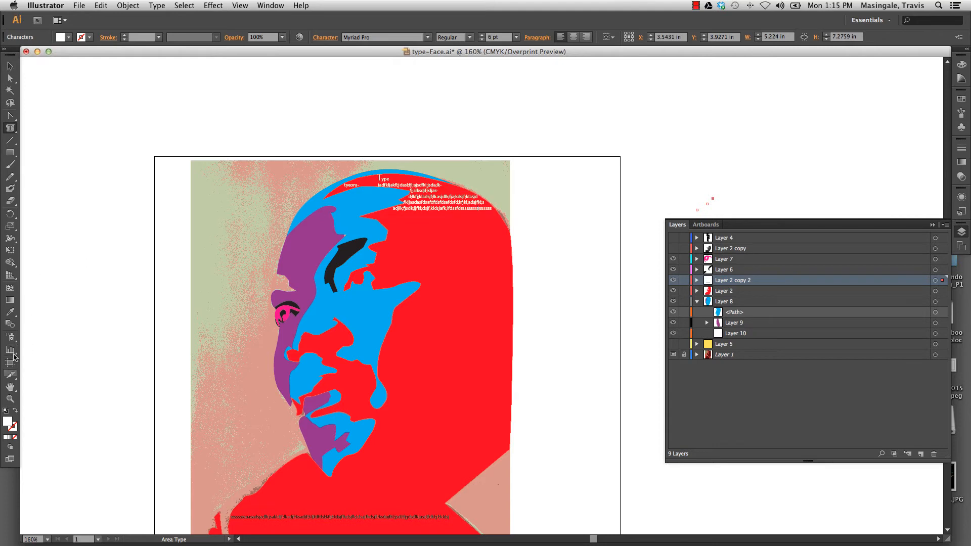
Step: Examine the white placeholder text on the red shadow shape up close
left_click(10, 399)
left_click_drag(308, 158, 516, 250)
scroll(236, 236, "up", 1)
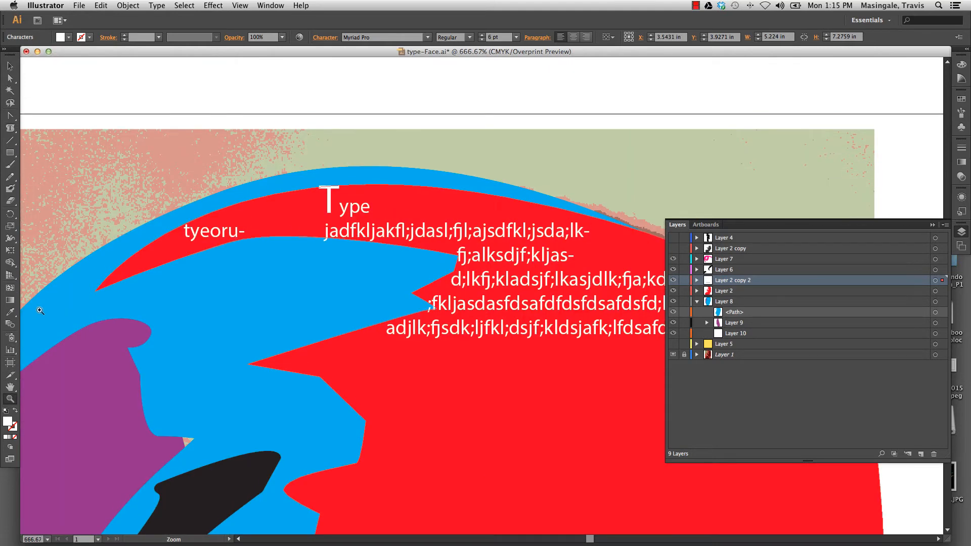
left_click(482, 242, "alt")
left_click(483, 415, "alt")
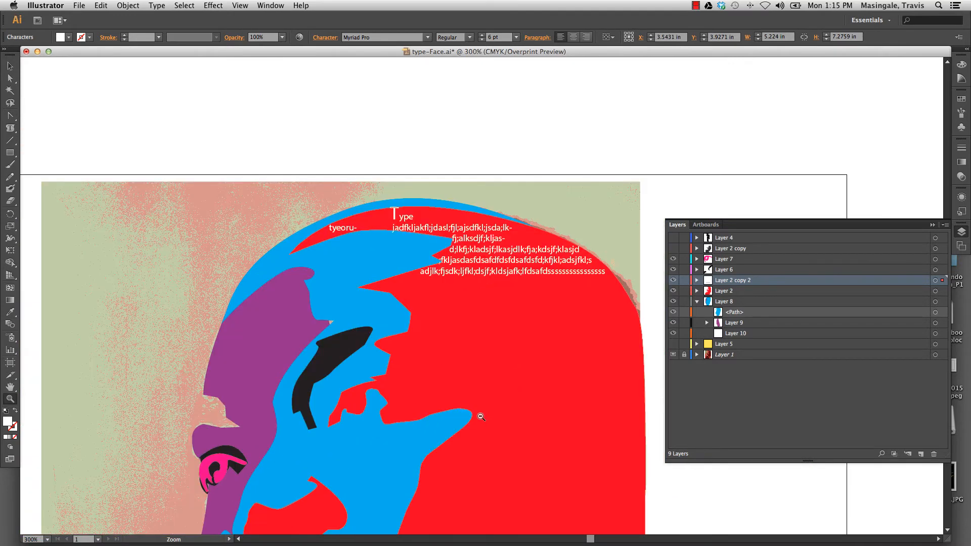
left_click(482, 391, "alt")
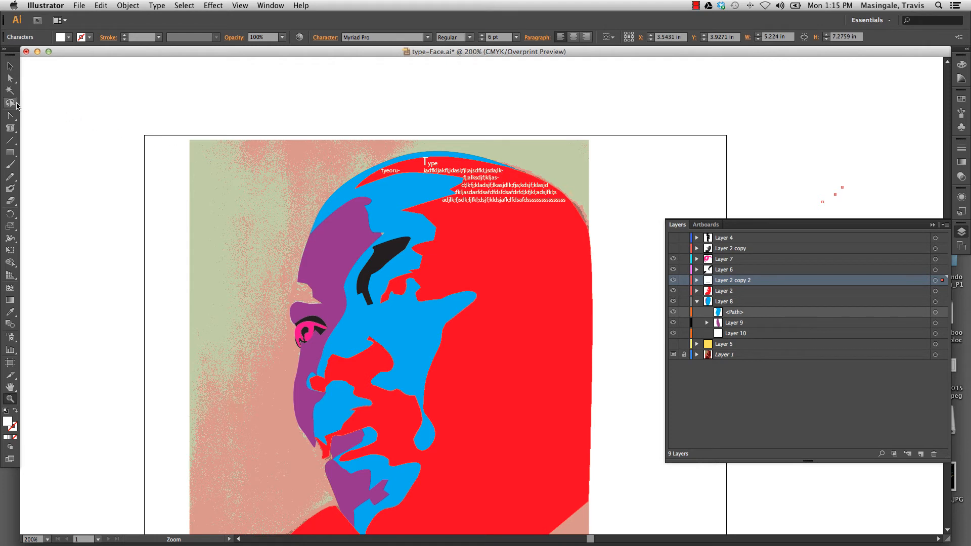
Step: Turn the outline of the purple face shape in Layer 9 into a type path with the Type on a Path tool
left_click_drag(10, 128, 40, 131)
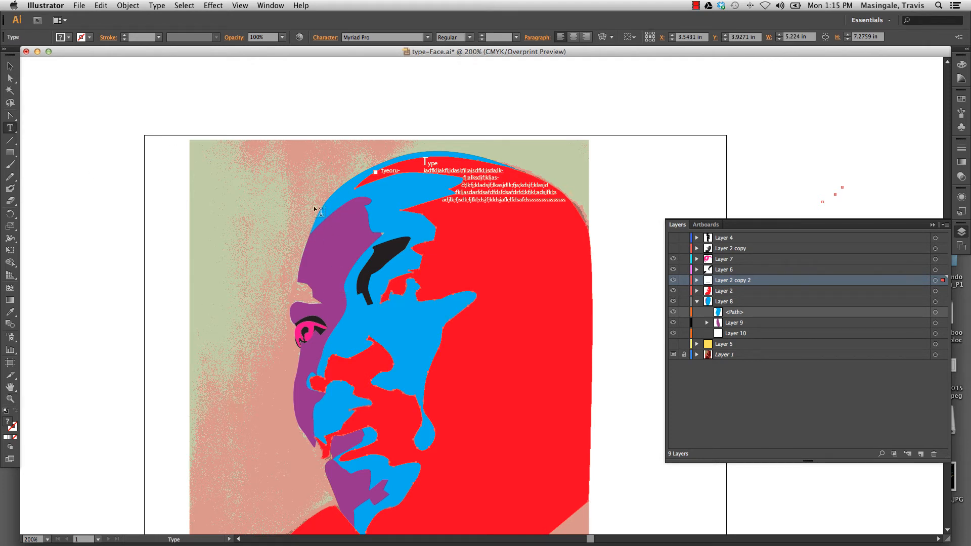
left_click_drag(12, 130, 72, 156)
key("v")
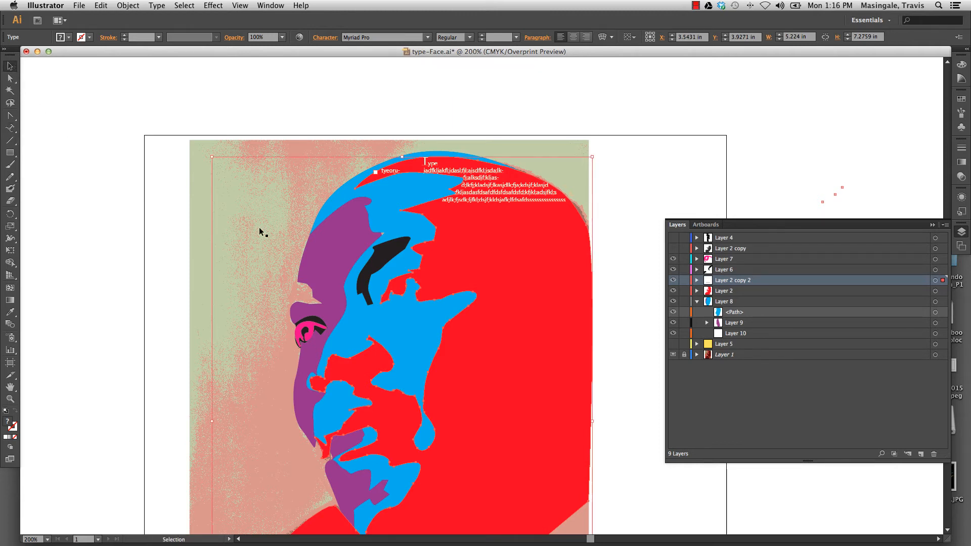
left_click(335, 263)
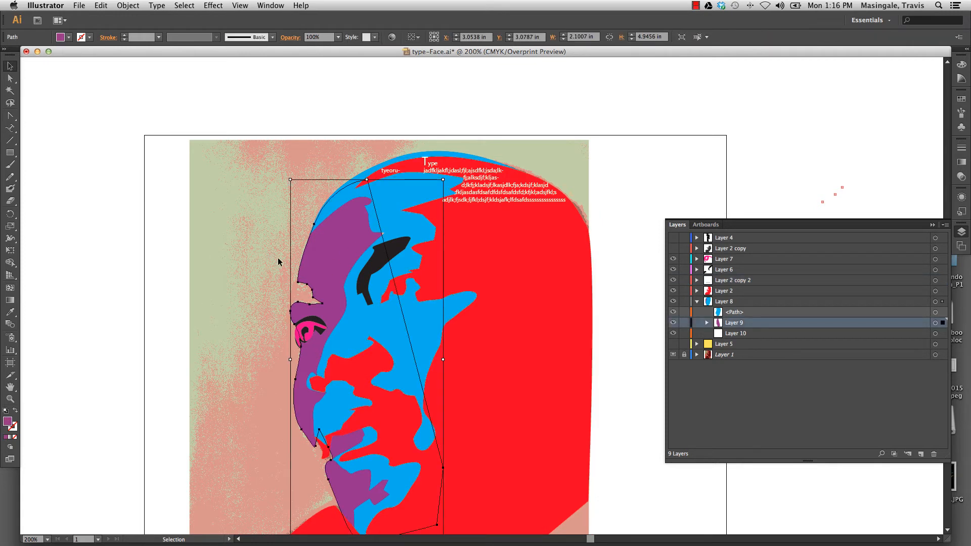
left_click(10, 128)
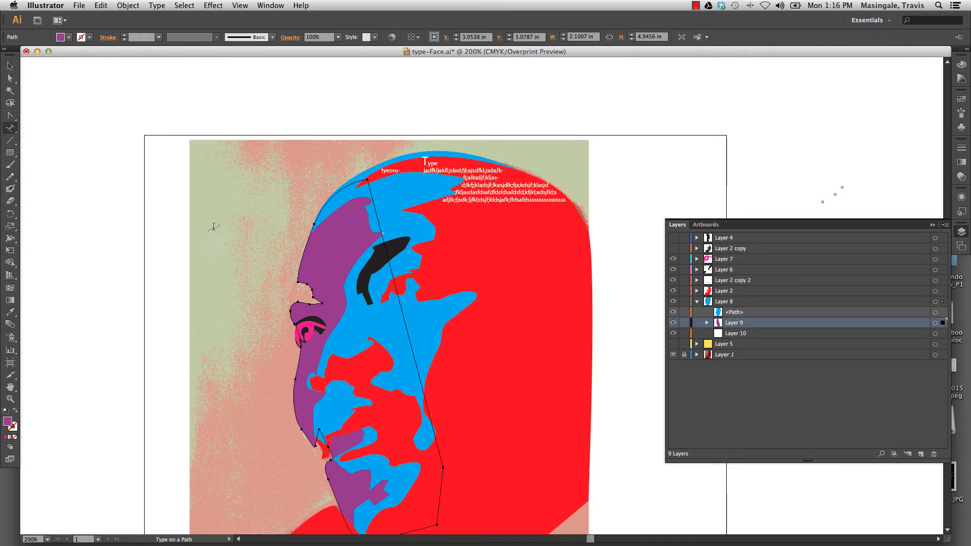
left_click(294, 403)
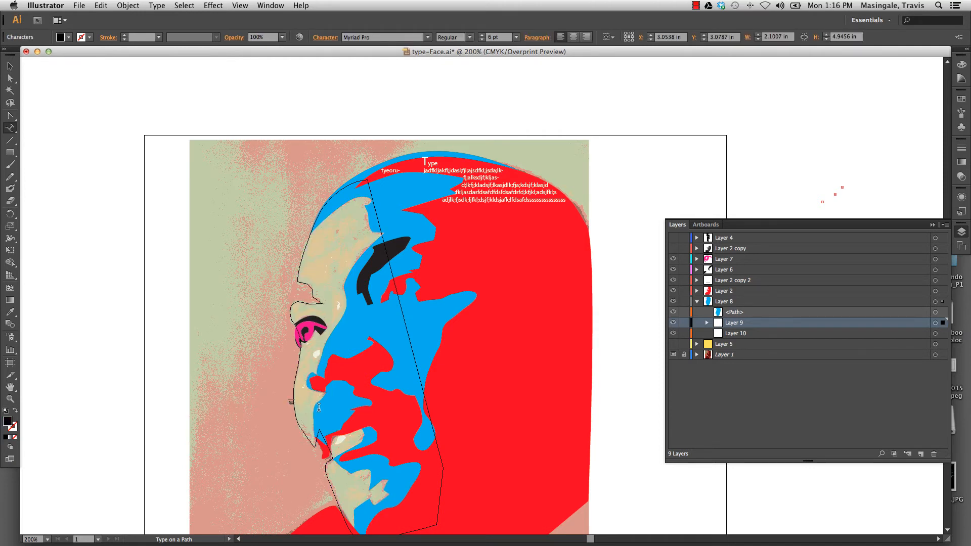
Step: Run random placeholder characters along the face outline from the cheek up over the forehead, and deselect the text
type("ffjka;dljal;skjfdkl;ajklfdfkl;dsjalfk;jal;ksdjflfas")
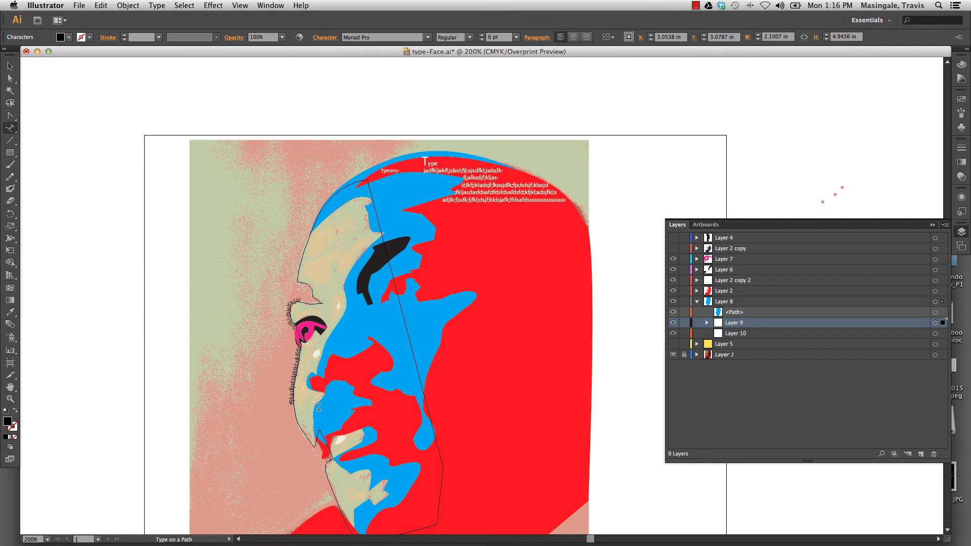
type("l;asdfjkldsjfklfkdsjfklsdjfklsdfklfkldsfkl;dfskl")
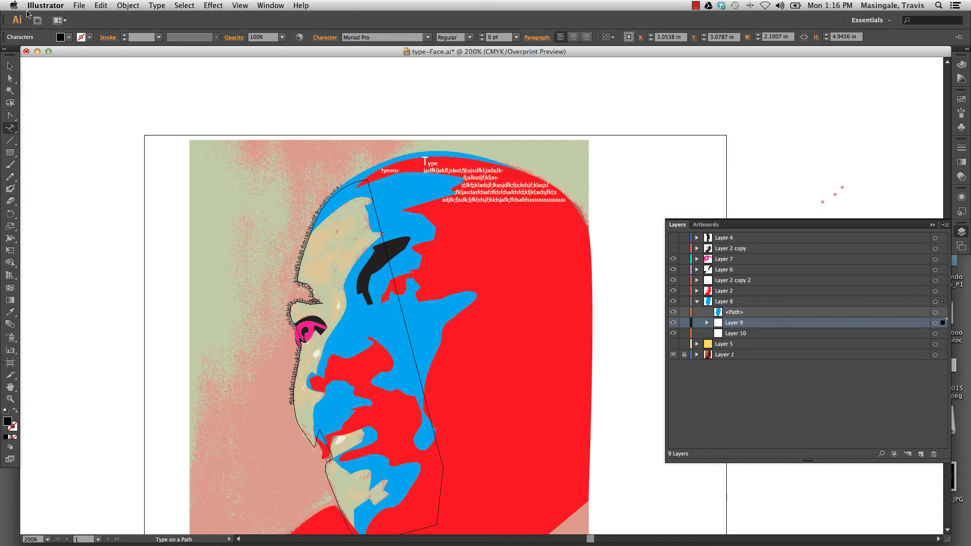
left_click(10, 66)
left_click(107, 138)
Step: Copy the outline text repeatedly inward across the face, and undo the accidental duplicate of the blue path
scroll(230, 263, "down", 3)
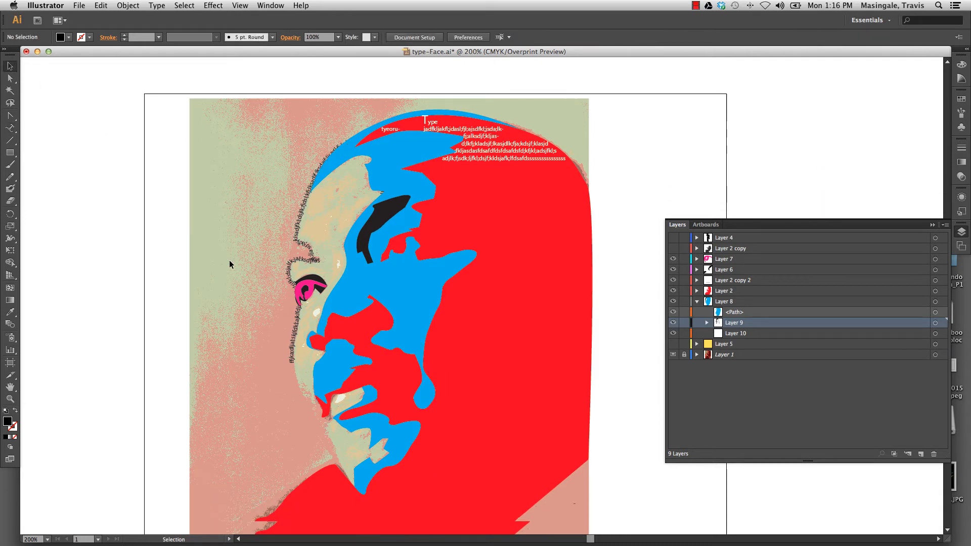
left_click(311, 264)
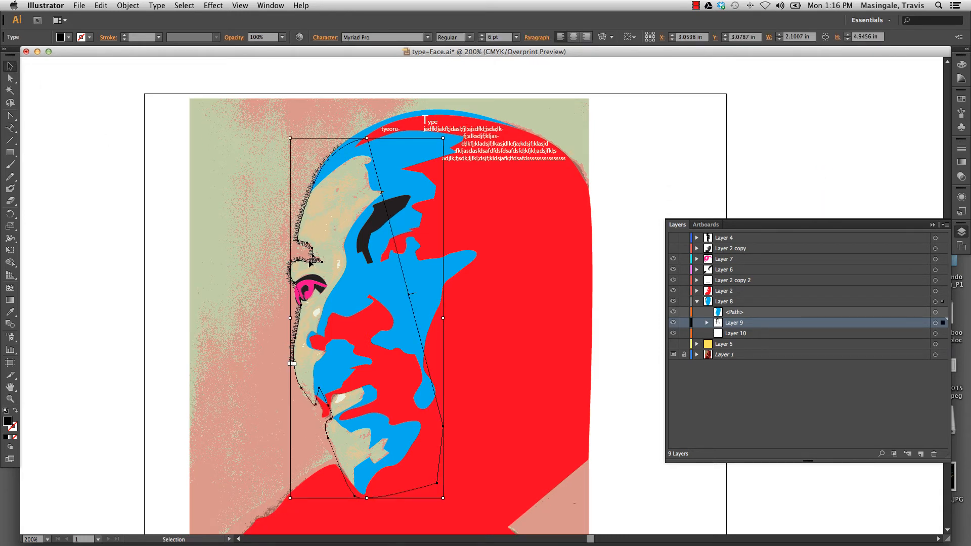
left_click_drag(311, 264, 310, 264)
left_click_drag(317, 263, 341, 279)
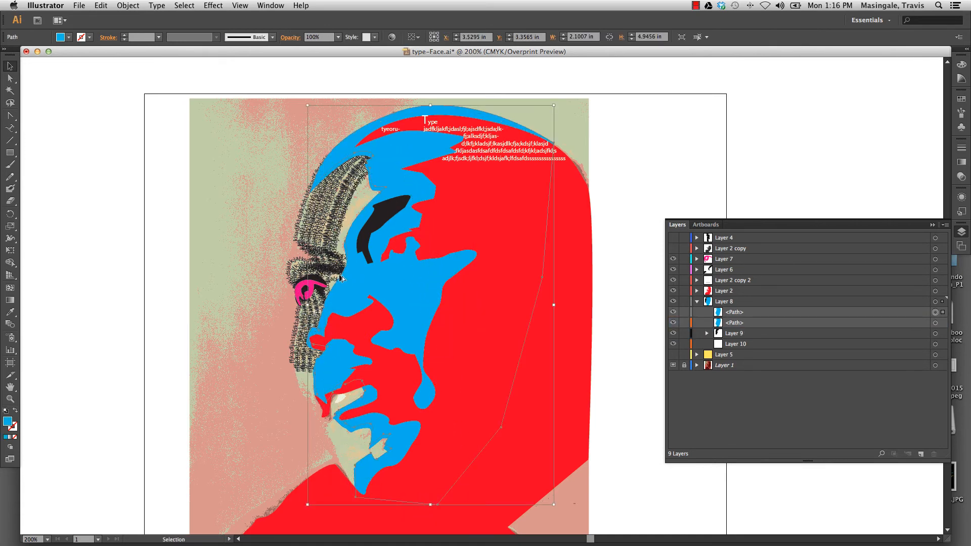
key("super+z")
left_click(236, 269)
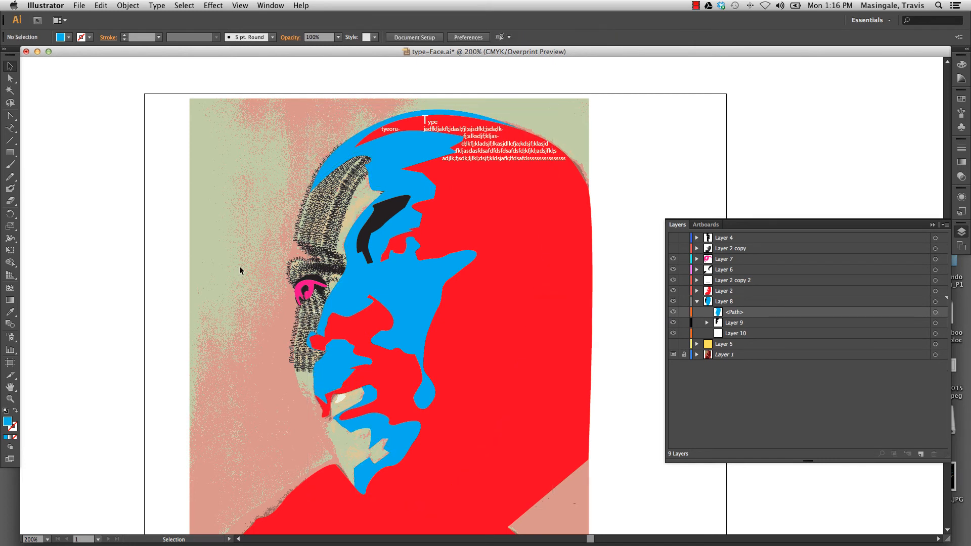
Step: Recolor the text of one of the copied face outlines blue
double_click(343, 228)
triple_click(333, 214)
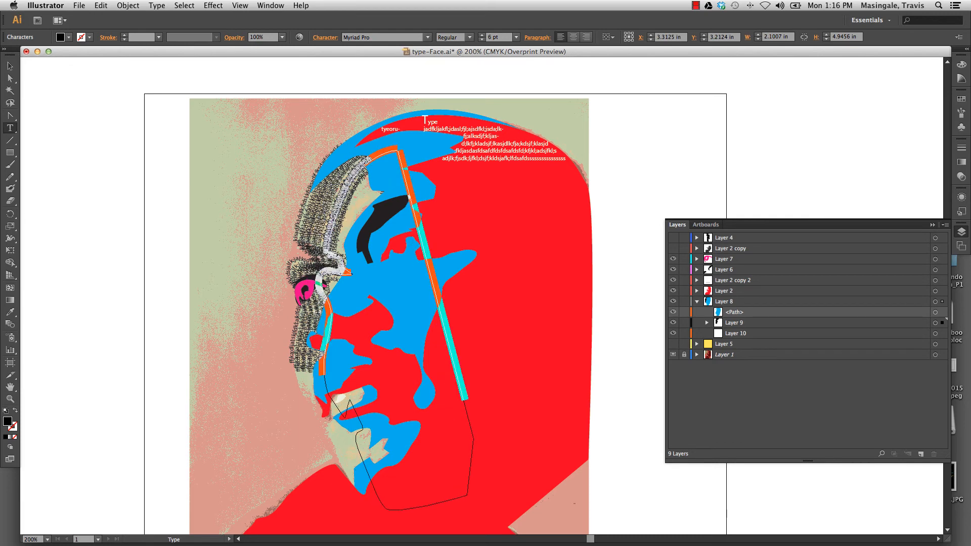
left_click(66, 38)
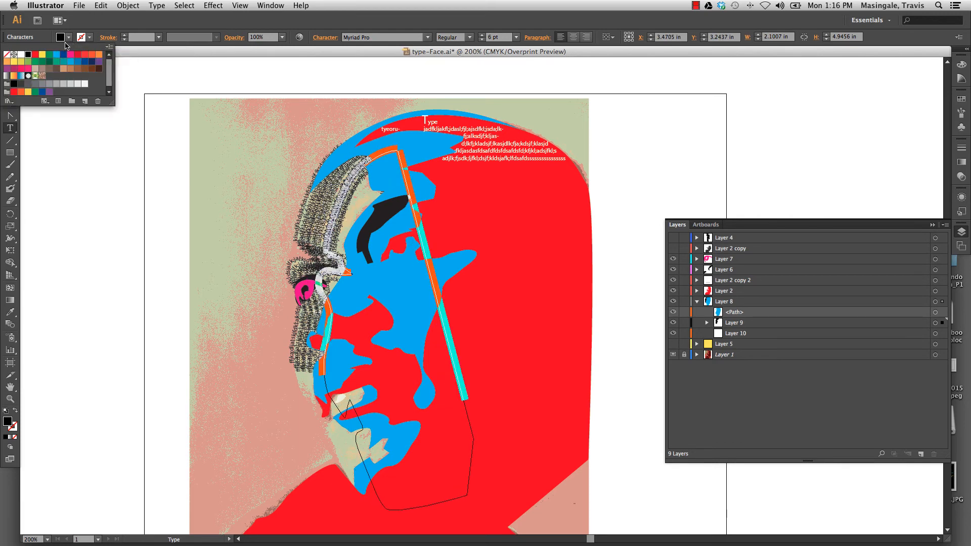
left_click(74, 64)
left_click(344, 226, "super")
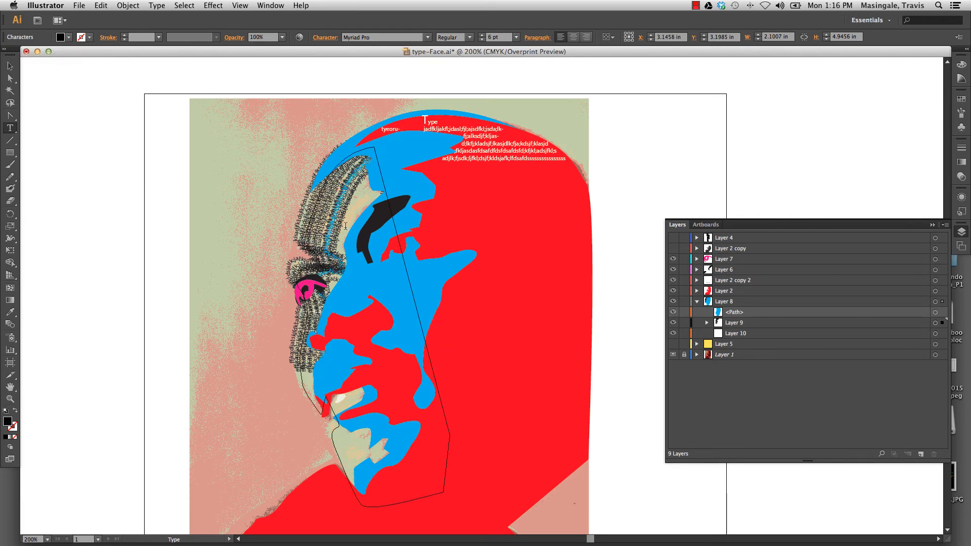
Step: Undo the blue recoloring, the outline text copies and the path type conversion back to the original purple face shape
key("super+z")
key("super+z")
key("super+z")
key("super+z")
key("super+z")
key("super+z")
key("super+z")
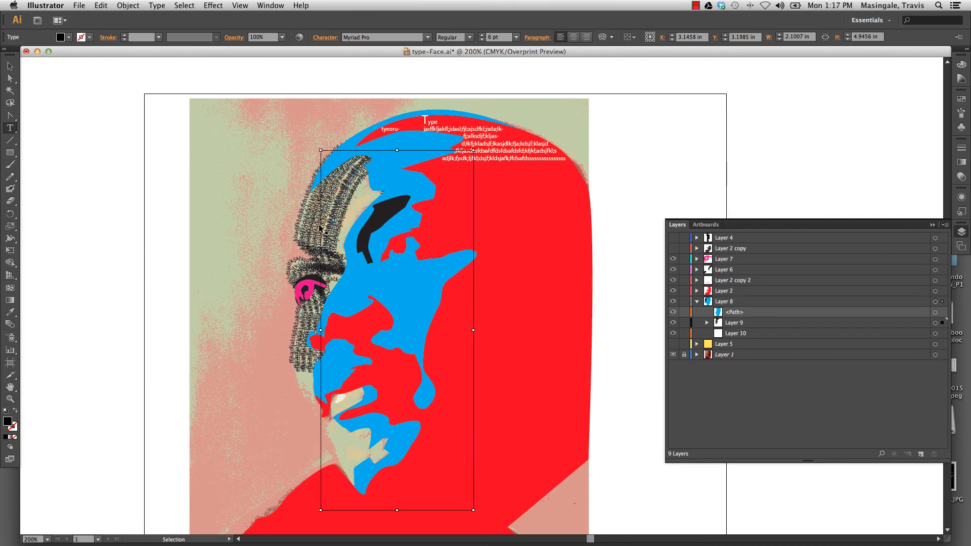
key("super+z")
key("super+z")
key("super+z")
key("super+z")
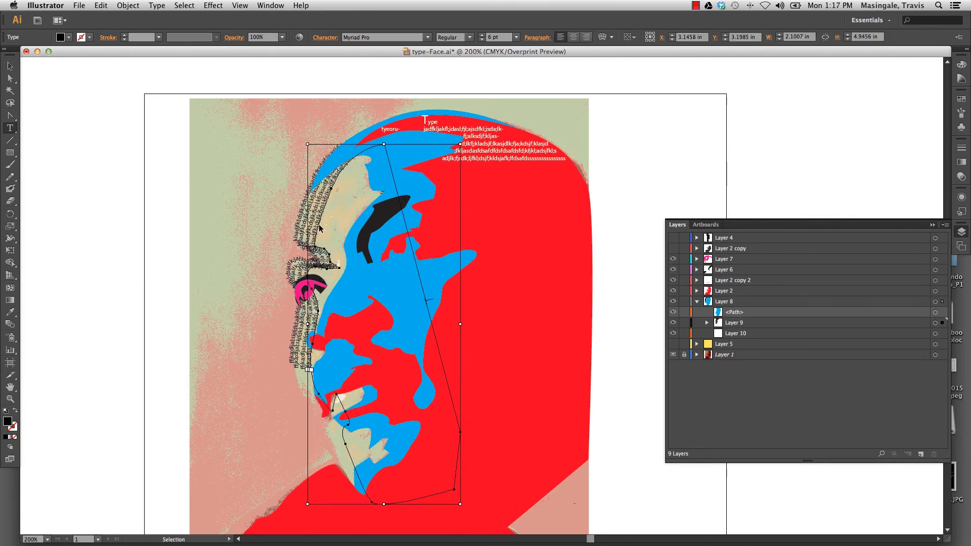
key("super+z")
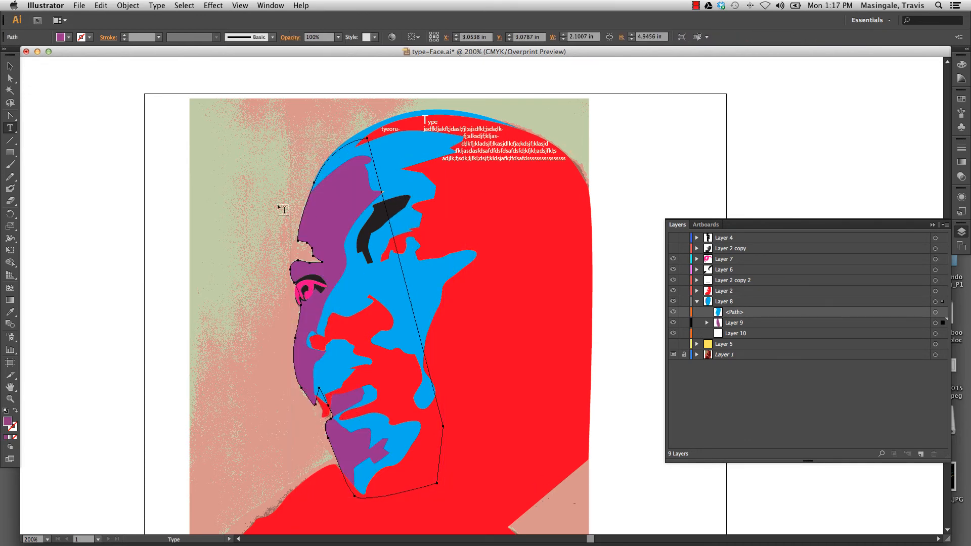
Step: Duplicate Layer 9 inside Layer 8
left_click_drag(758, 322, 921, 453)
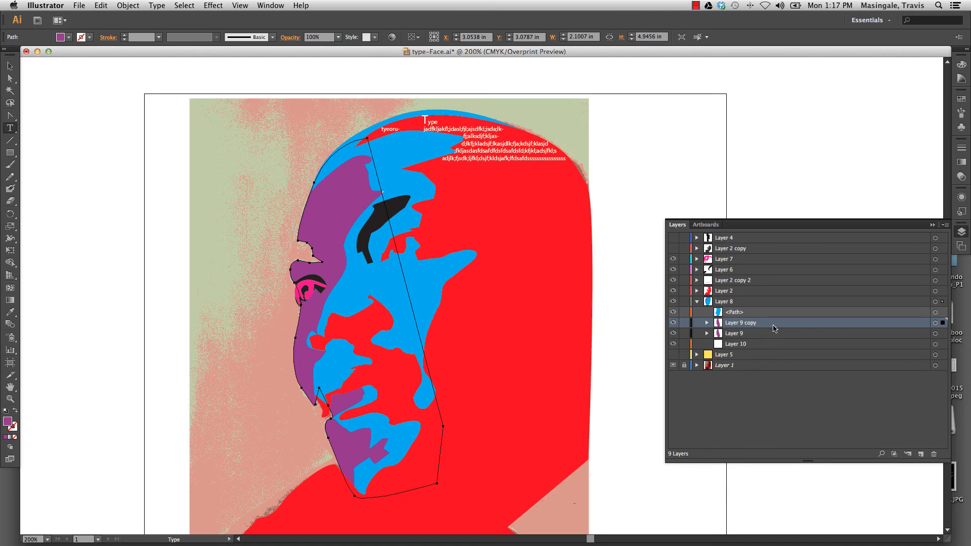
left_click(130, 5)
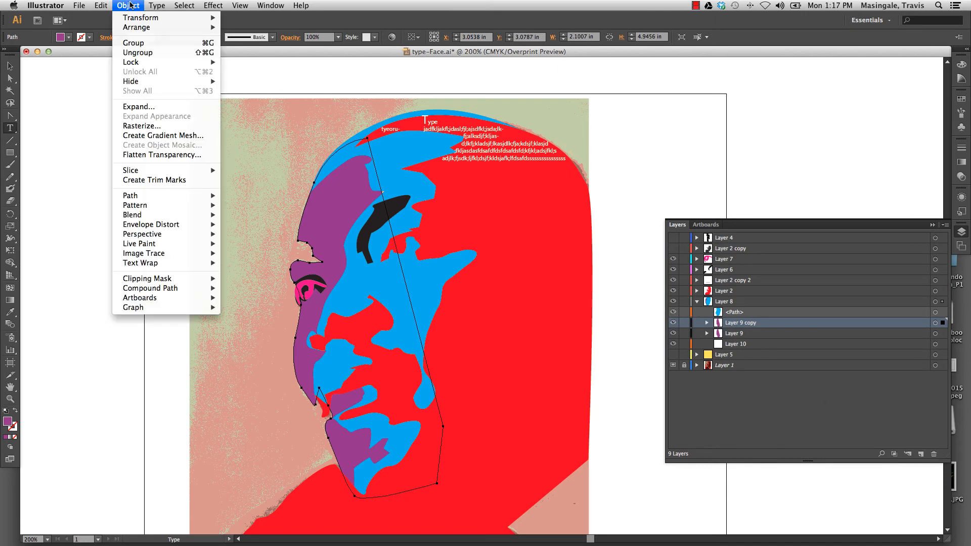
key("Escape")
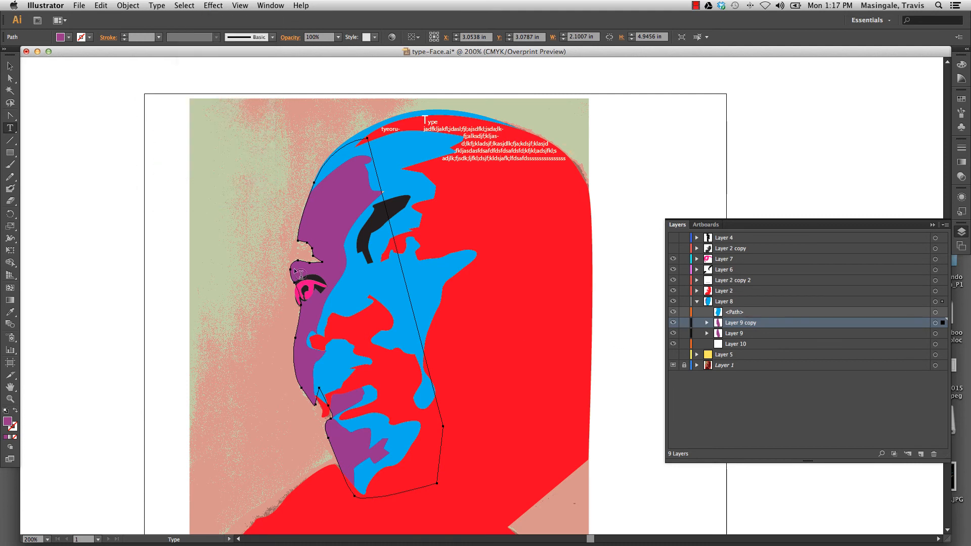
Step: Select the purple face outline and paste three copies of it in front at the same position
left_click(300, 273)
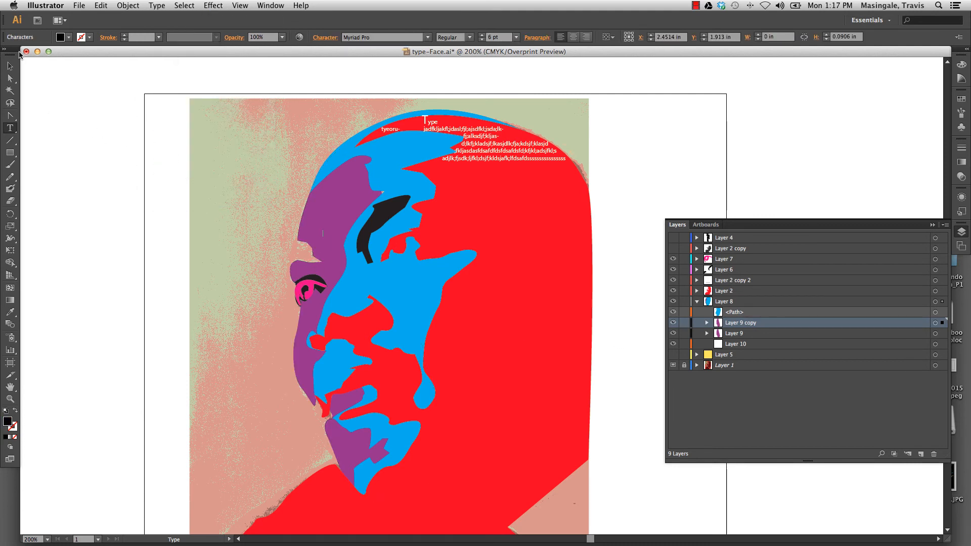
left_click(14, 66)
key("a")
left_click(298, 230)
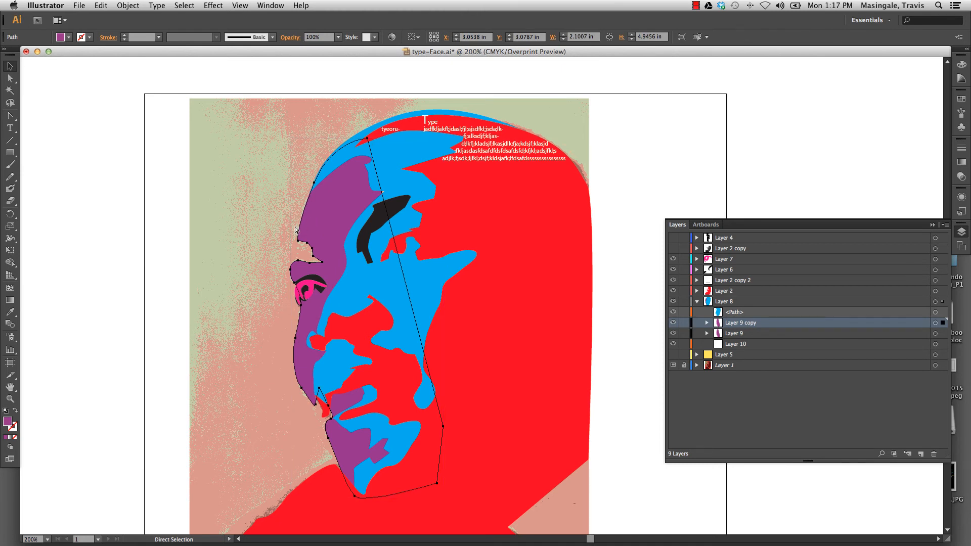
key("super+f")
key("super+f")
key("super+f")
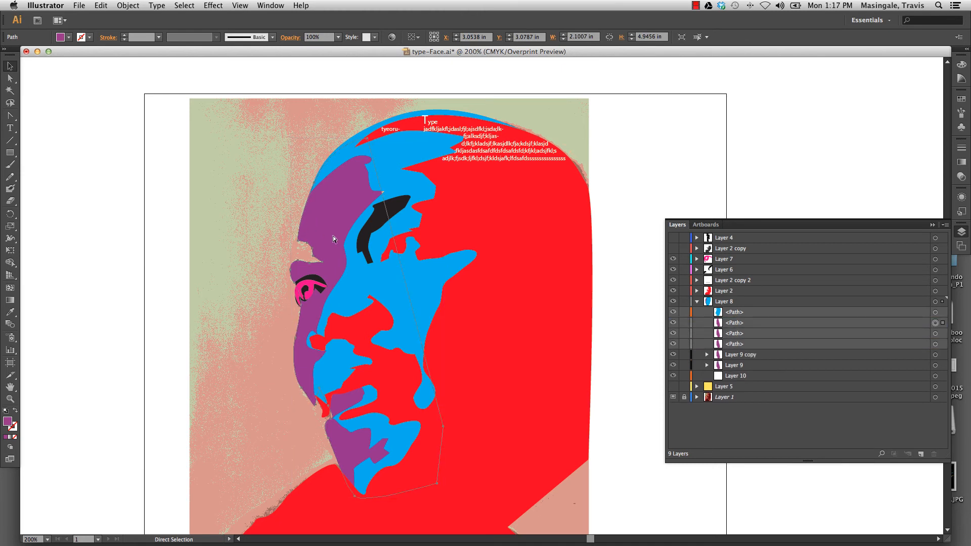
key("v")
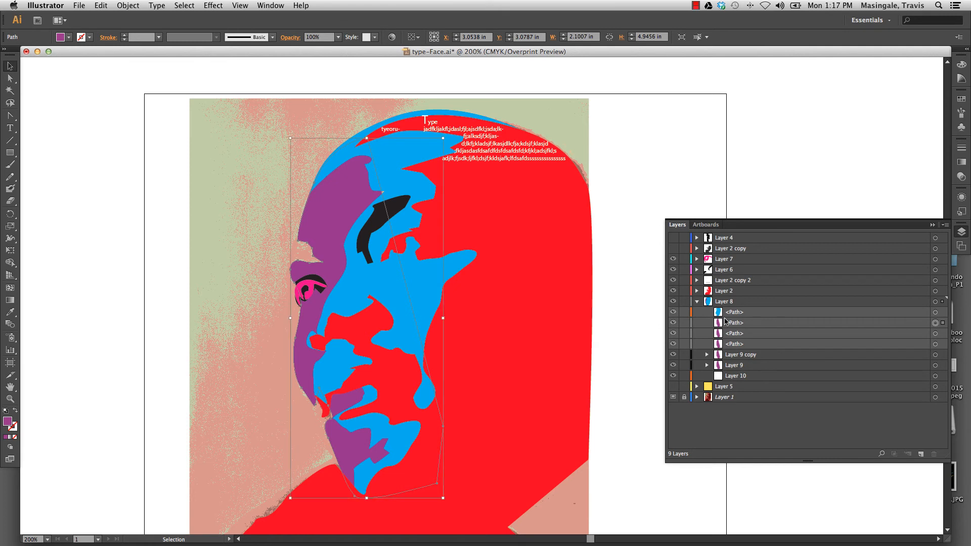
Step: Hide Layer 10 inside Layer 8, keeping the purple path copies and Layer 9 visible
mouse_move(673, 322)
left_mouse_down()
mouse_move(674, 369)
mouse_move(674, 322)
left_mouse_up()
left_click(674, 375)
left_click(673, 366)
left_click(674, 366)
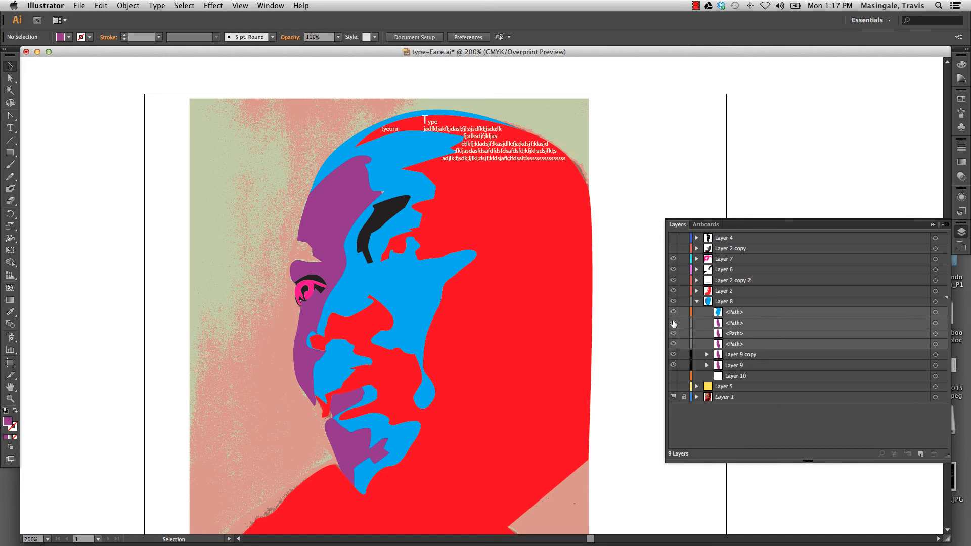
left_click(448, 287)
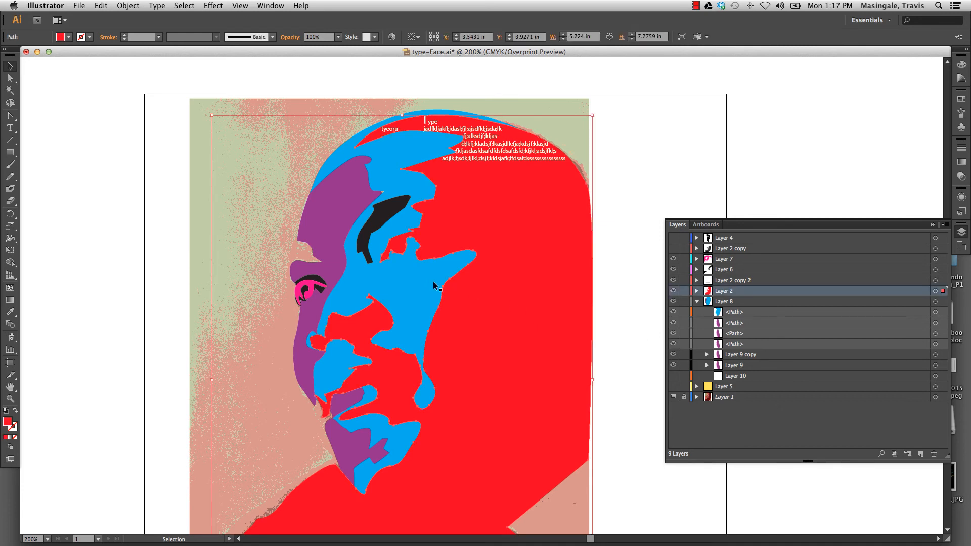
left_click(165, 203)
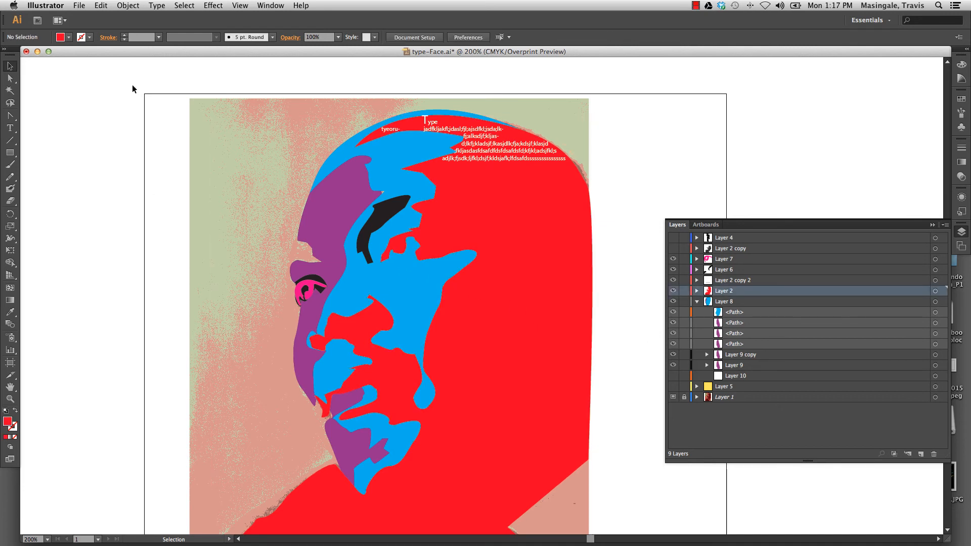
left_click_drag(132, 85, 248, 185)
left_click(532, 195)
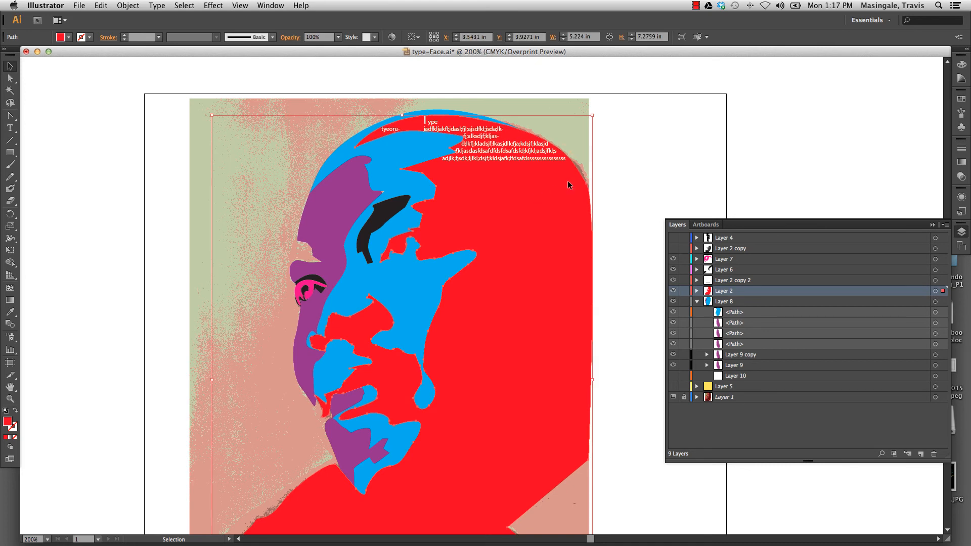
left_click(611, 177)
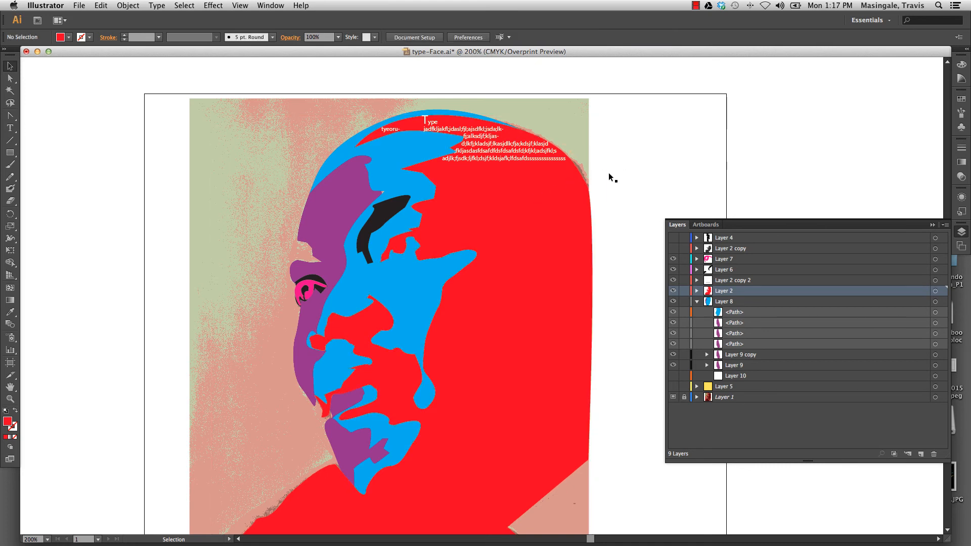
Step: Examine the larger opening word "Type" and the white area text inside the red head shape, and deselect everything
double_click(427, 121)
double_click(427, 121)
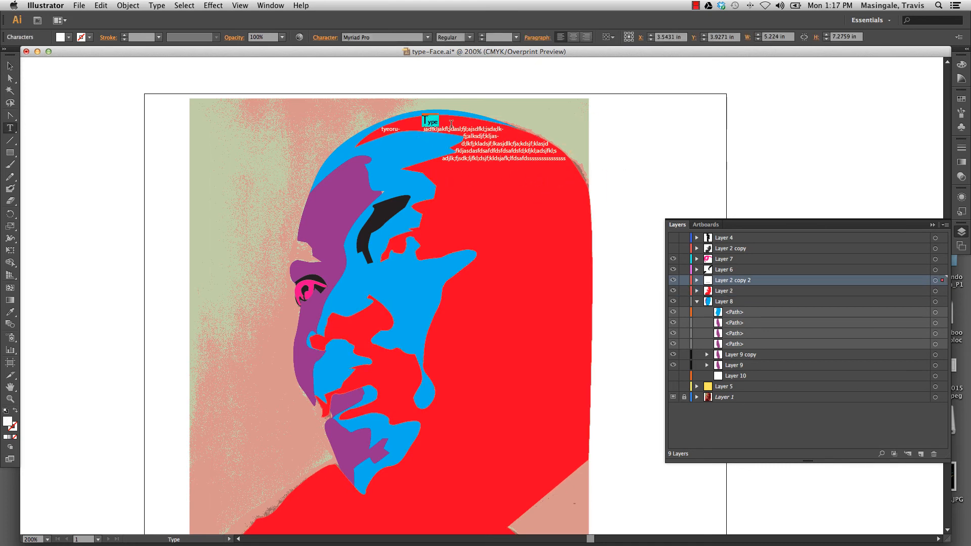
left_click(435, 121)
left_click_drag(441, 121, 424, 121)
left_click(430, 121)
left_click(10, 66)
left_click(118, 117)
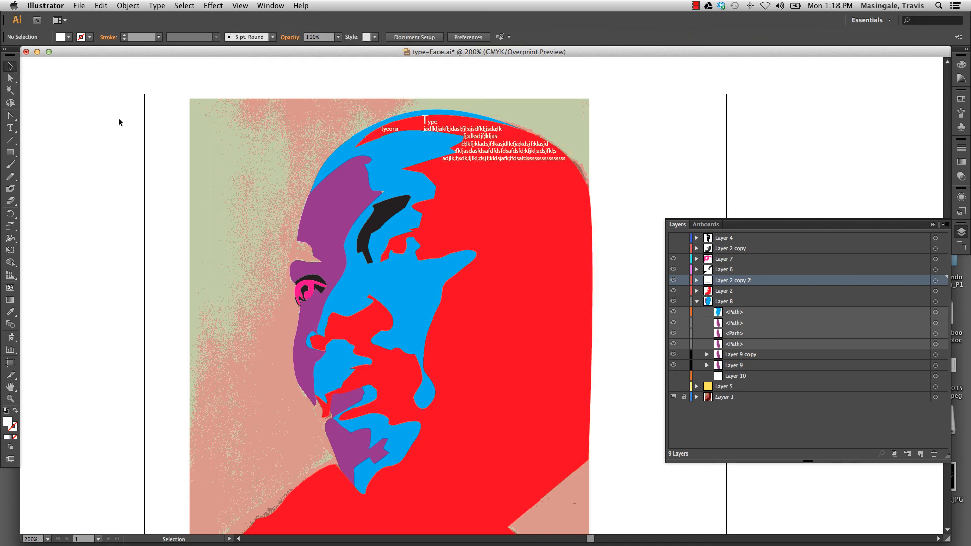
left_click(517, 159)
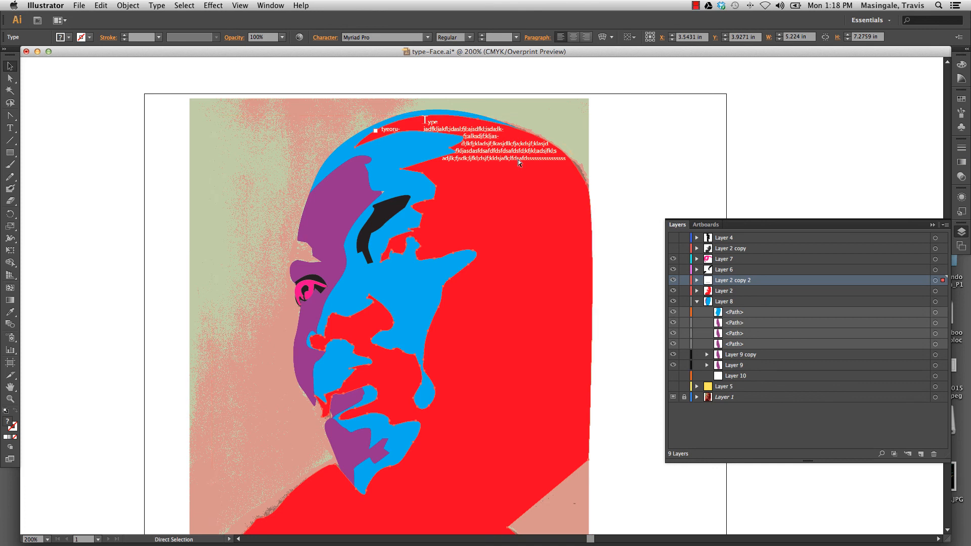
key("v")
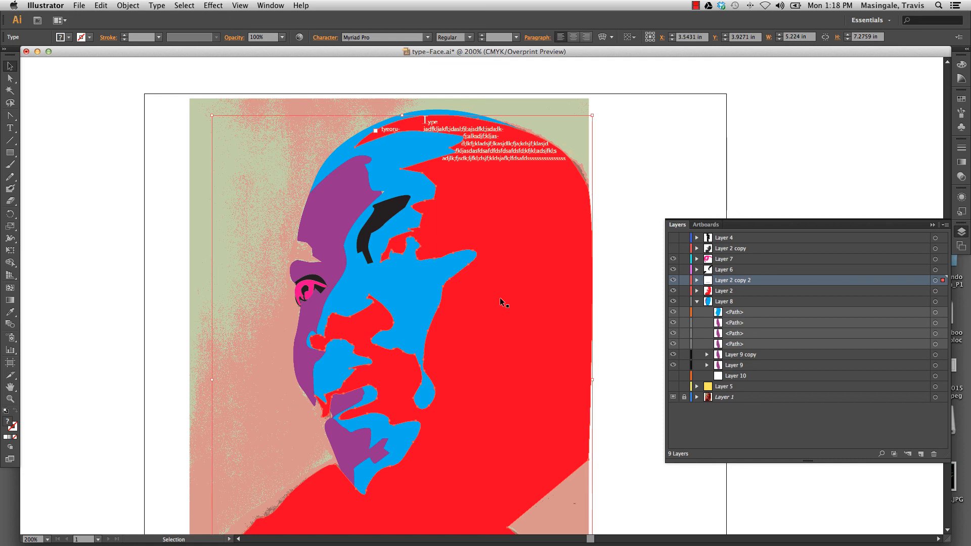
left_click(173, 226)
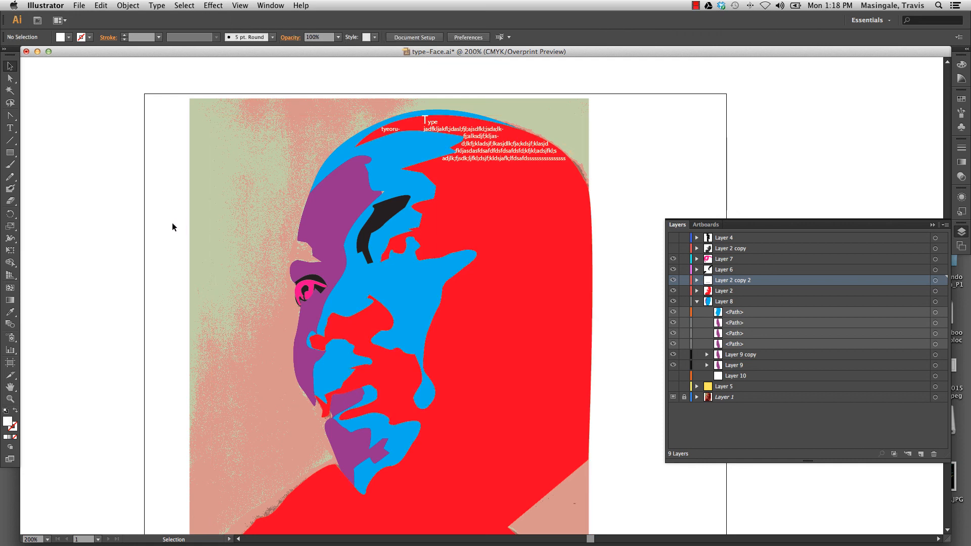